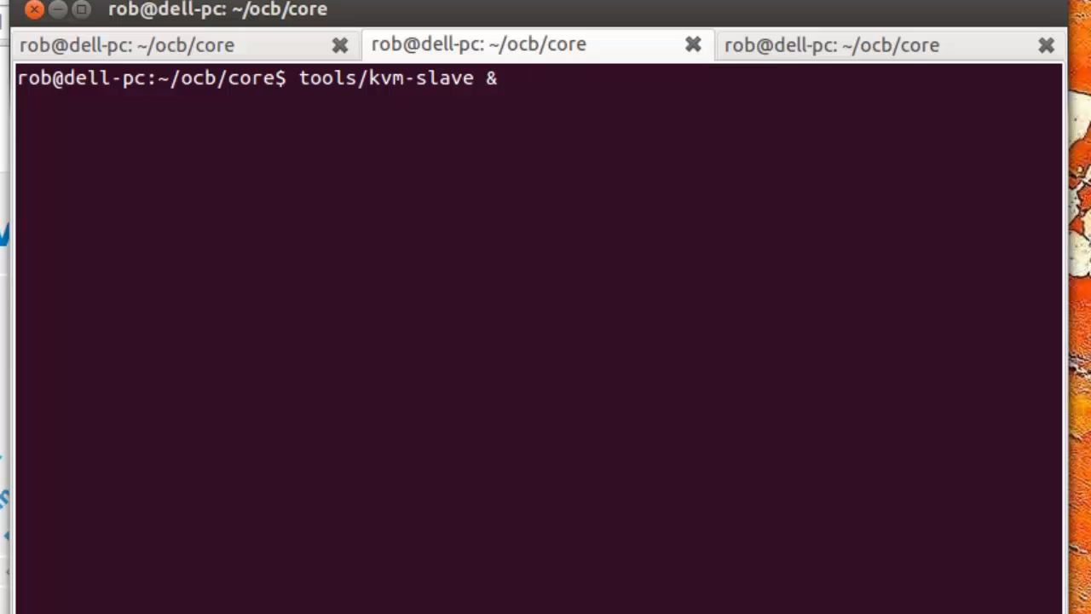
Step: Rerun tools/kvm-slave & three more times so four KVM slave nodes are PXE booting
text(clear)
key(Up)
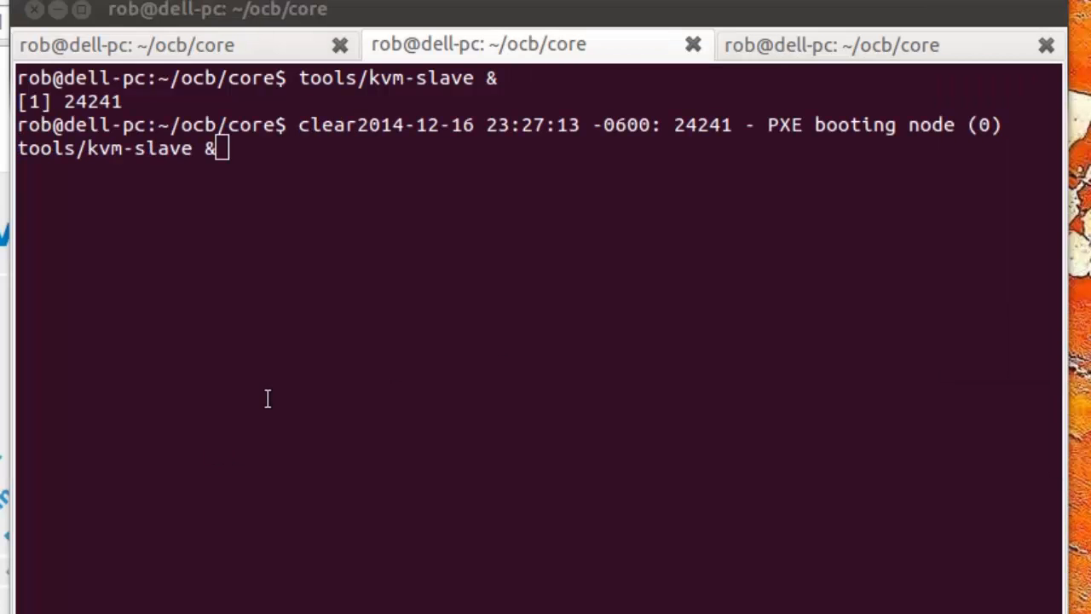
click(312, 383)
key(Return)
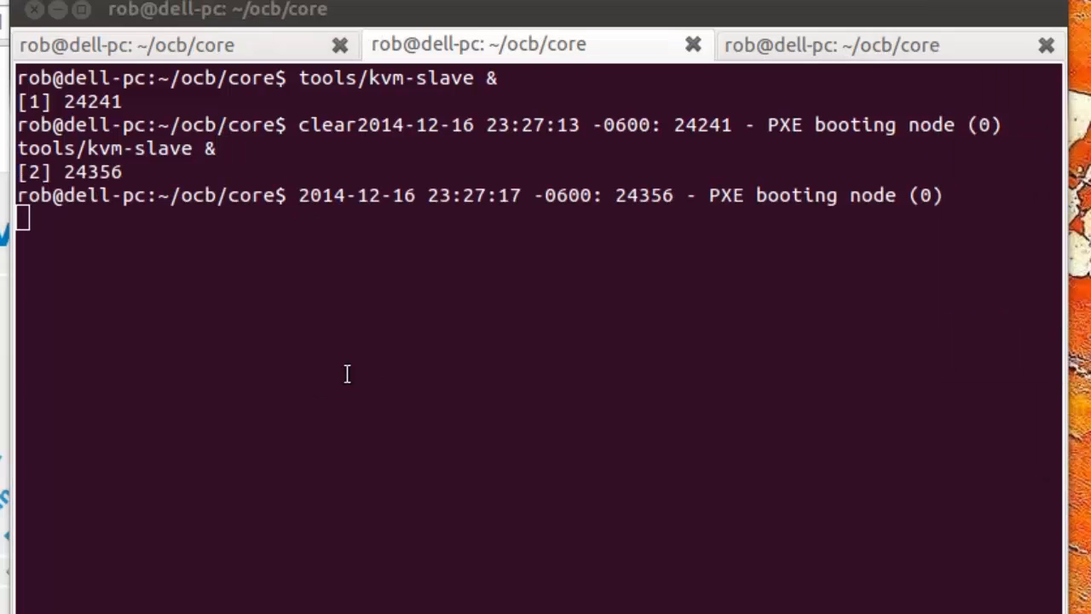
key(Up)
key(Return)
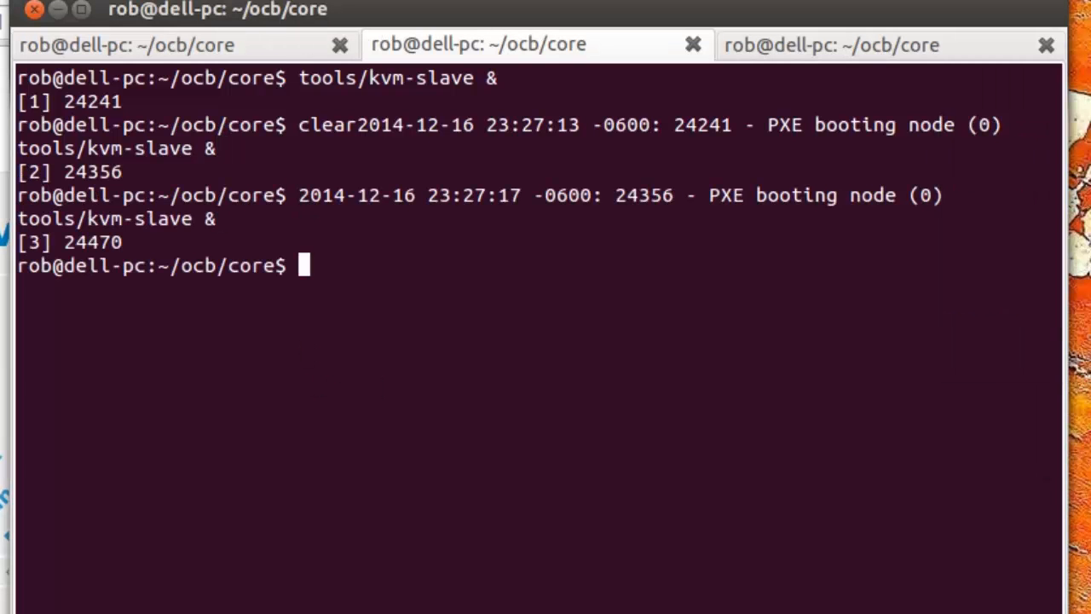
click(317, 453)
key(Up)
key(Return)
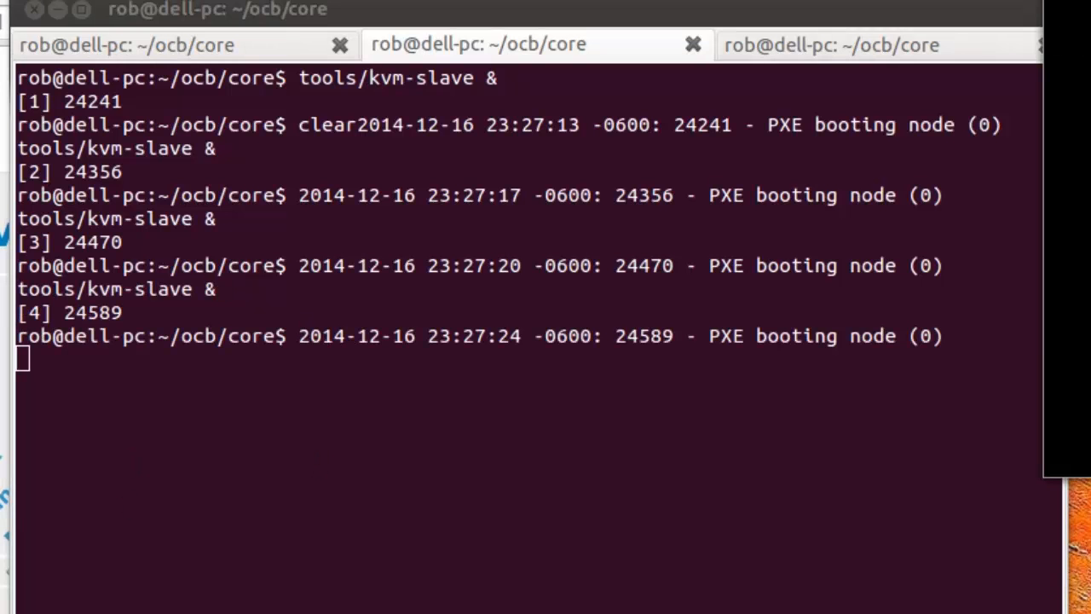
drag(937, 42, 116, 254)
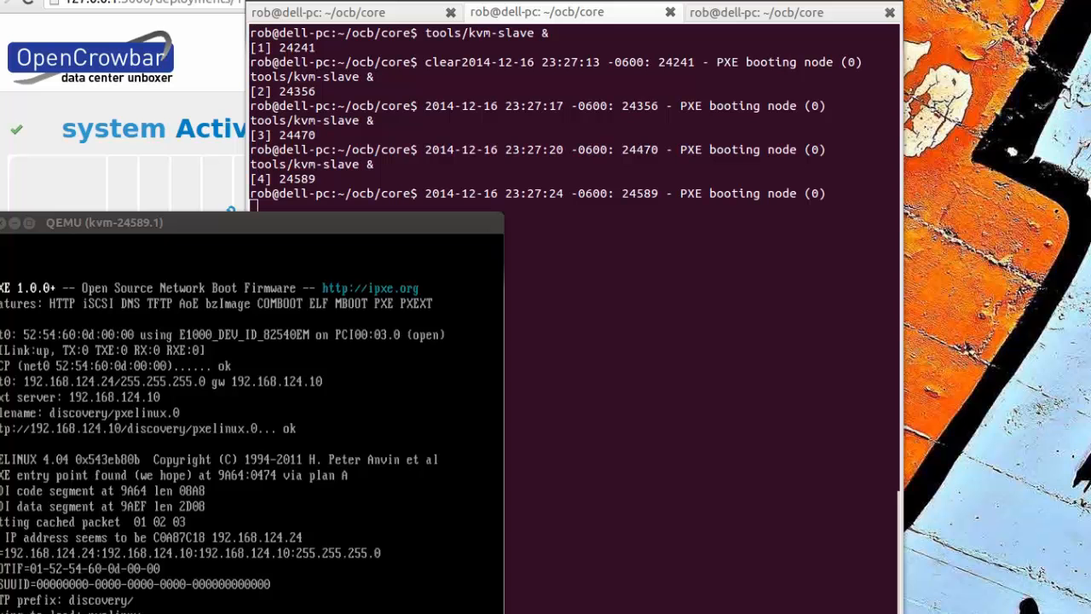
Step: Place the kvm-24470.1 console below the terminal and enlarge it to watch its PXE log
drag(1042, 0, 633, 258)
drag(781, 256, 677, 215)
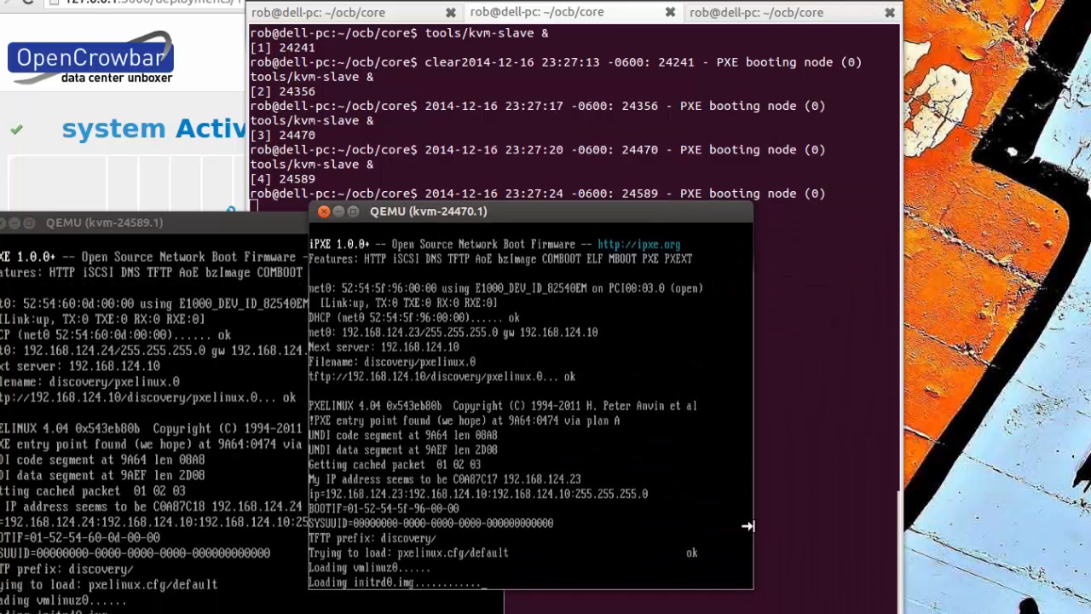
drag(753, 589, 897, 612)
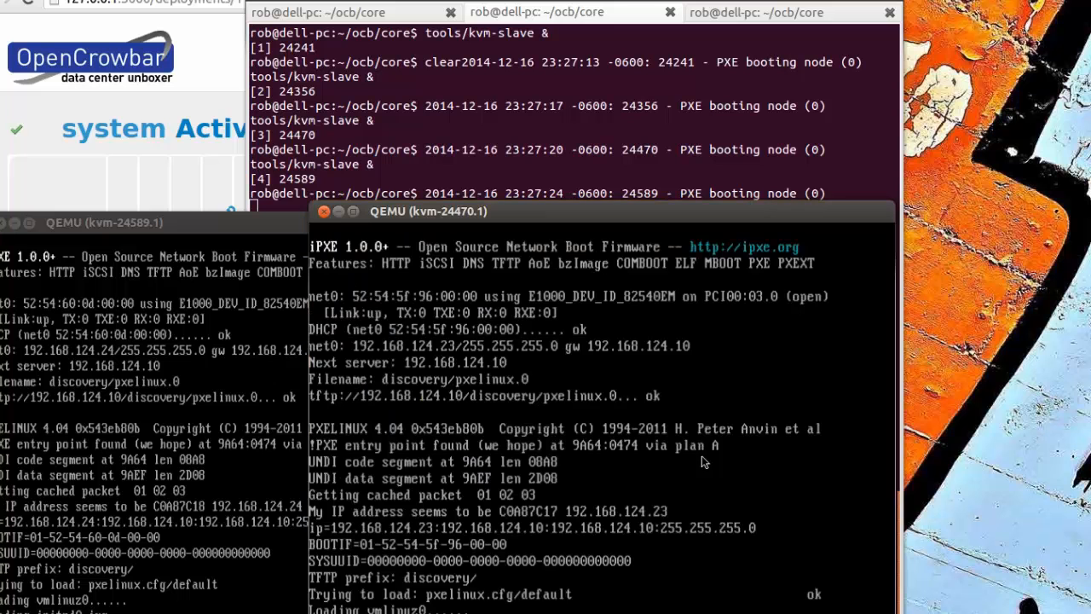
drag(569, 207, 555, 198)
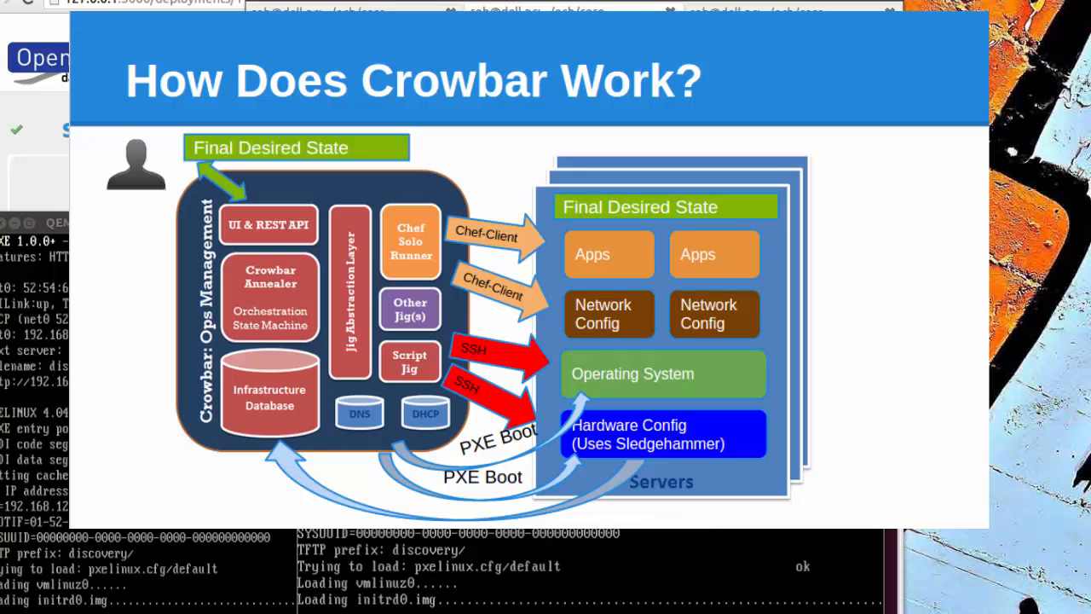
key(alt+Tab)
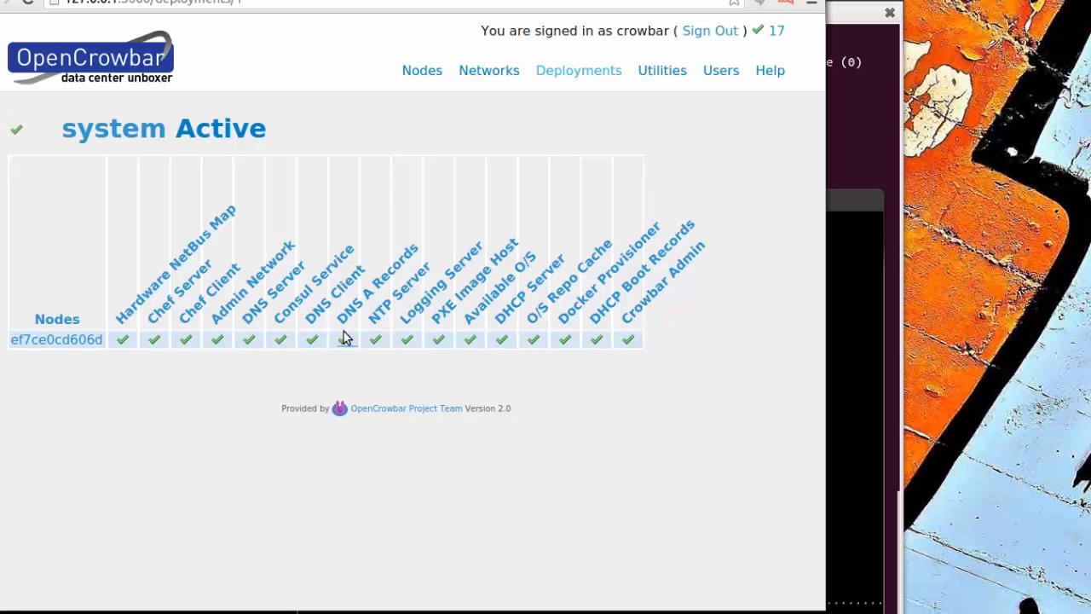
Step: Bring a KVM node console window to the front while the nodes are discovered
click(849, 205)
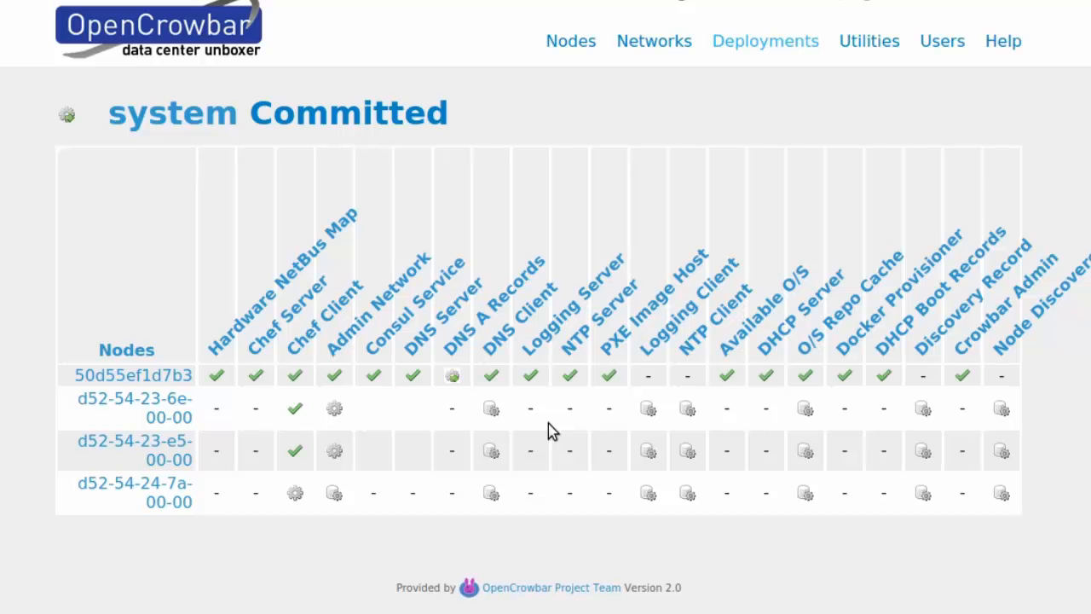
Step: Open node d52-54-23-6e-00-00's Chef Client role and review its Blocked downstream roles and log
click(298, 412)
scroll(499, 410, down, 2)
scroll(512, 414, down, 1)
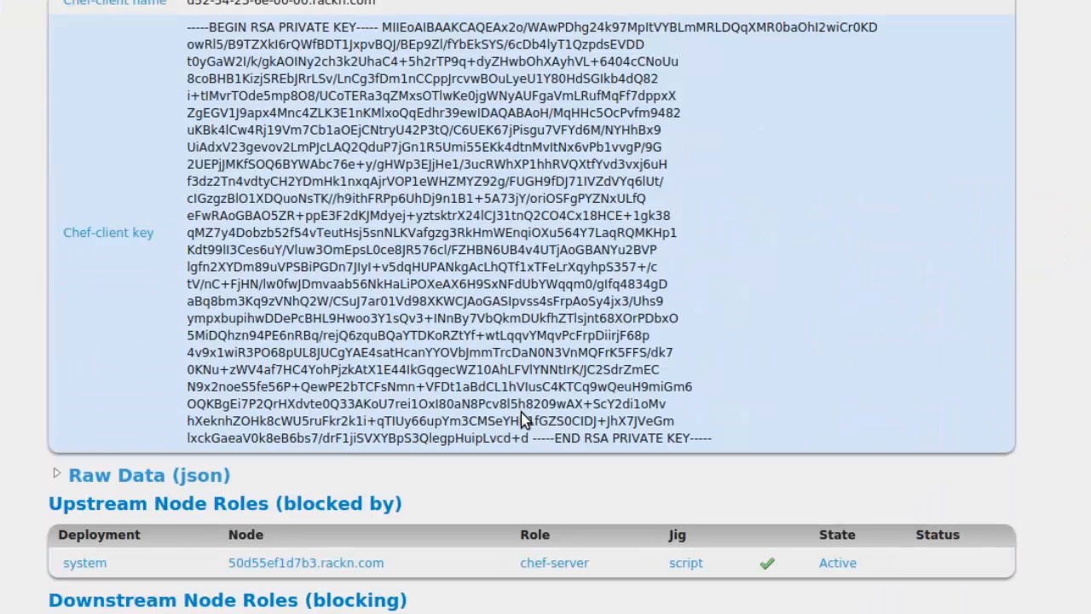
scroll(521, 412, down, 5)
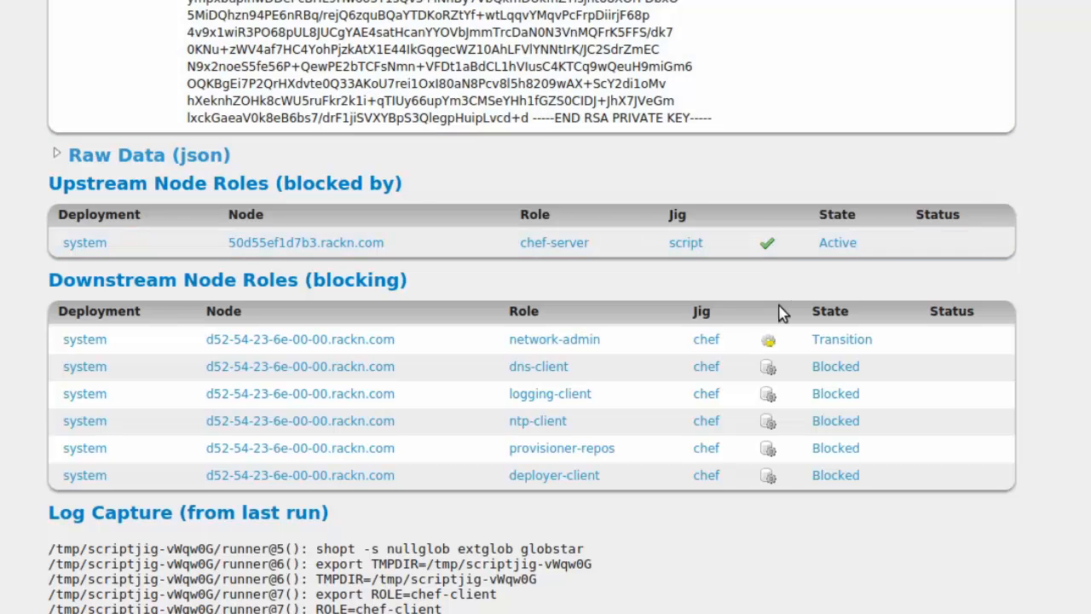
scroll(779, 358, down, 2)
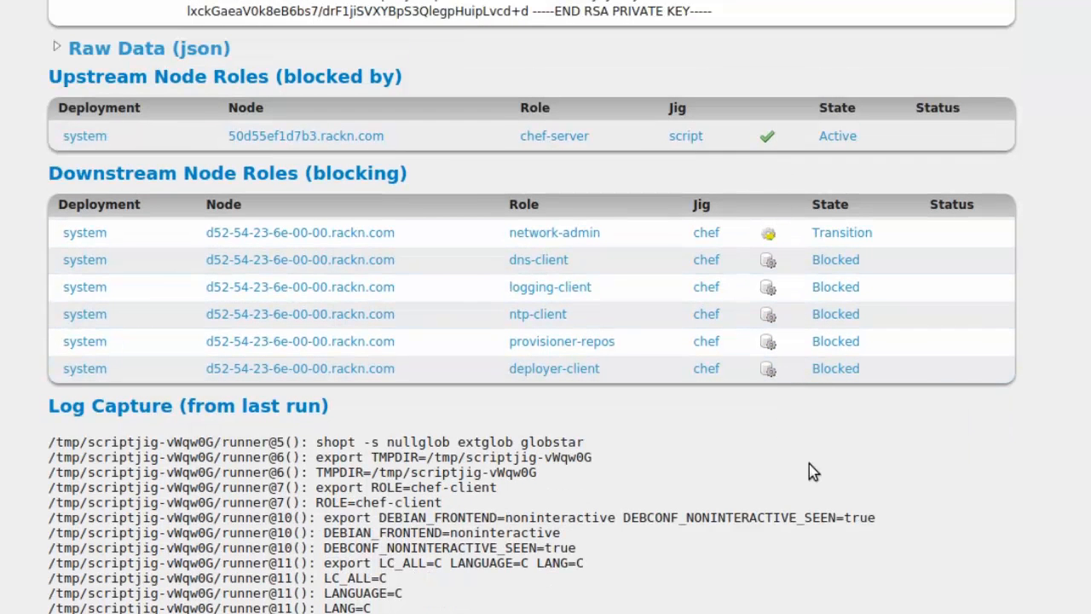
scroll(809, 469, down, 2)
scroll(810, 465, down, 1)
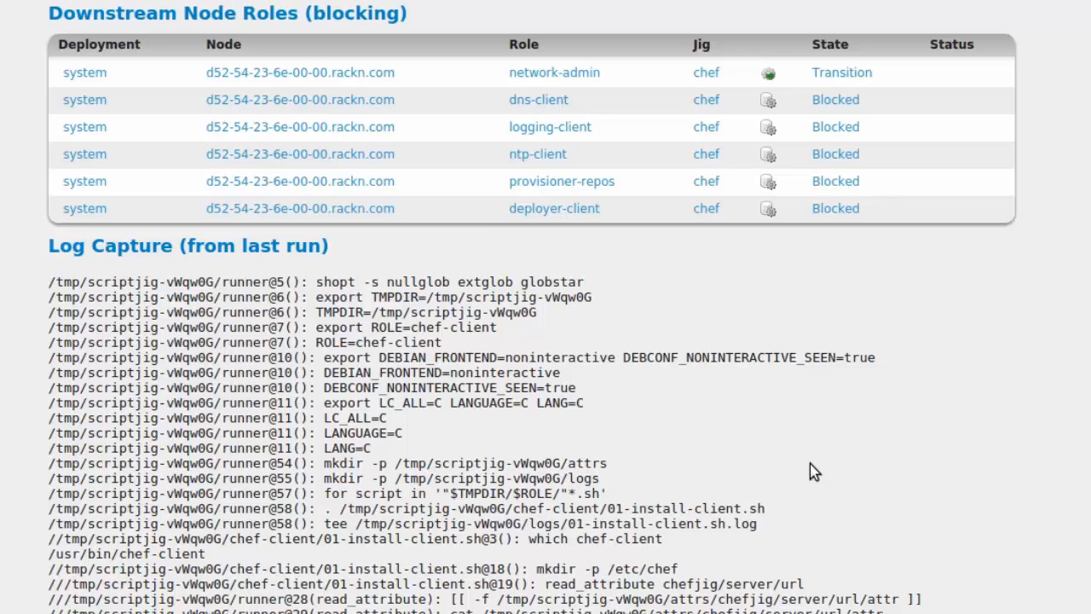
scroll(810, 467, down, 3)
scroll(818, 484, down, 1)
scroll(801, 449, up, 1)
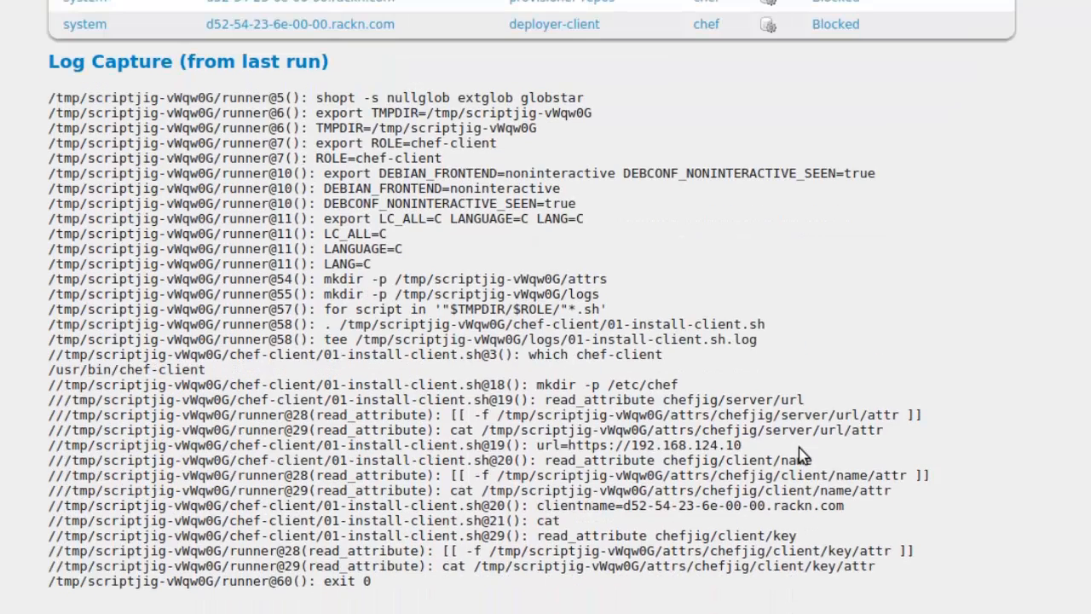
scroll(801, 456, up, 1)
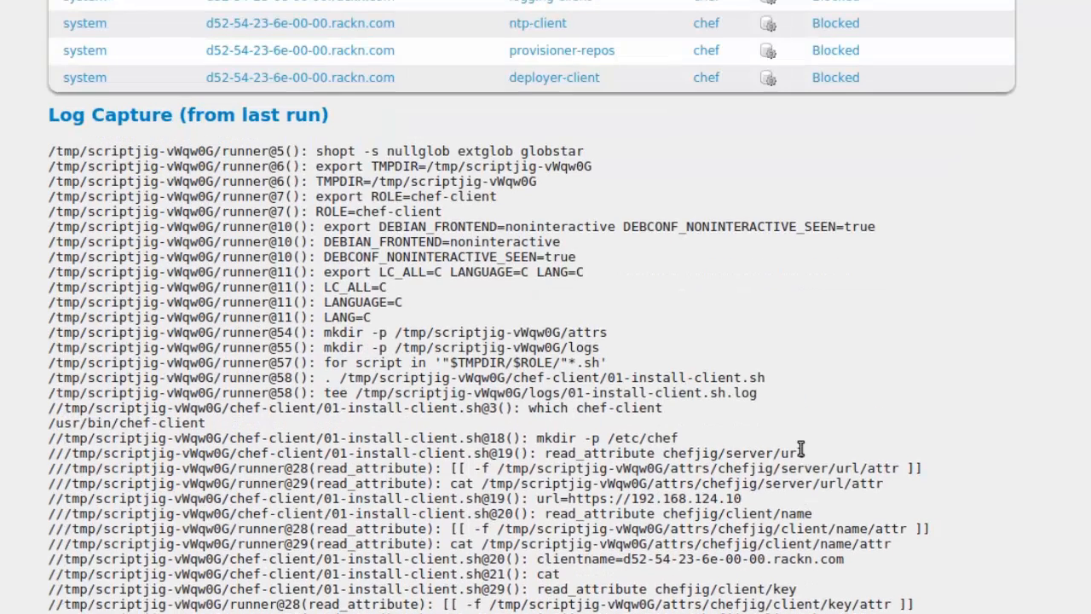
scroll(801, 451, up, 1)
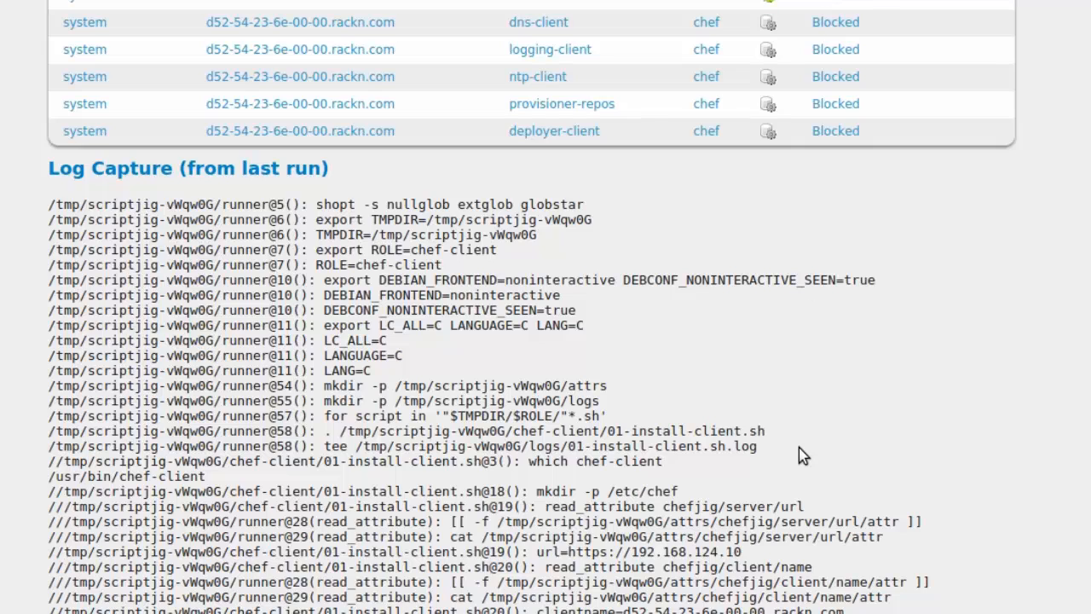
scroll(799, 447, up, 18)
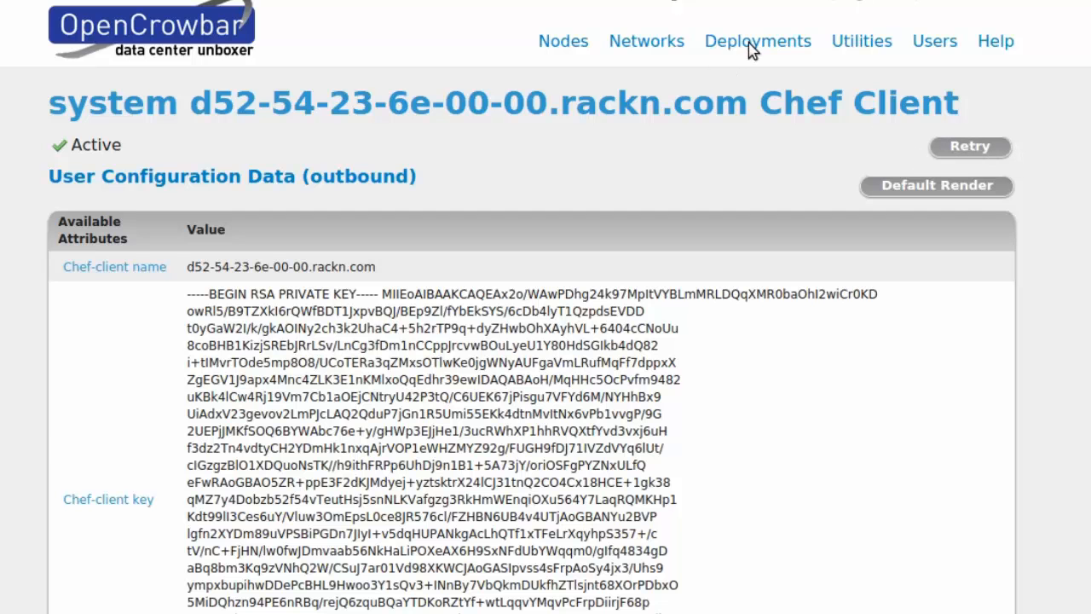
Step: Open Deployments > Annealer and review dns-client transitions and the queued provisioner-repos roles
mouse_move(771, 43)
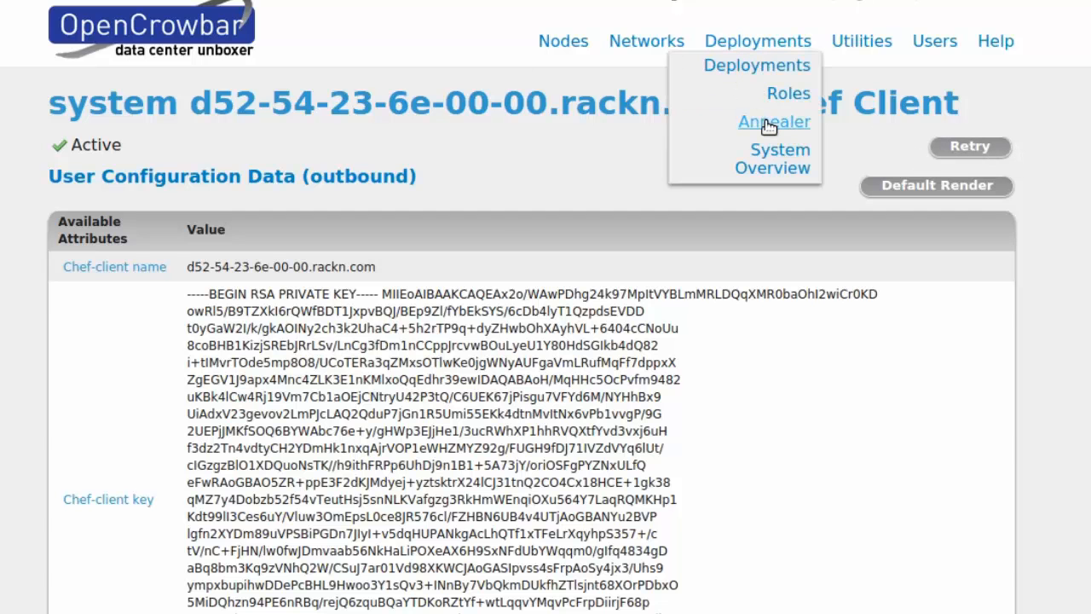
click(769, 123)
scroll(869, 145, down, 1)
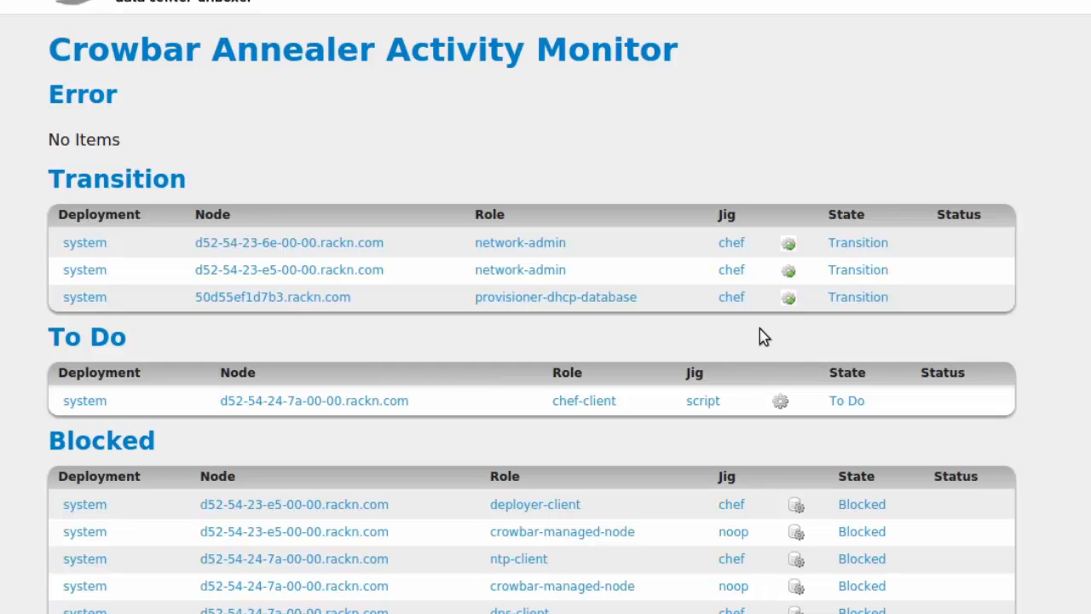
scroll(765, 365, down, 1)
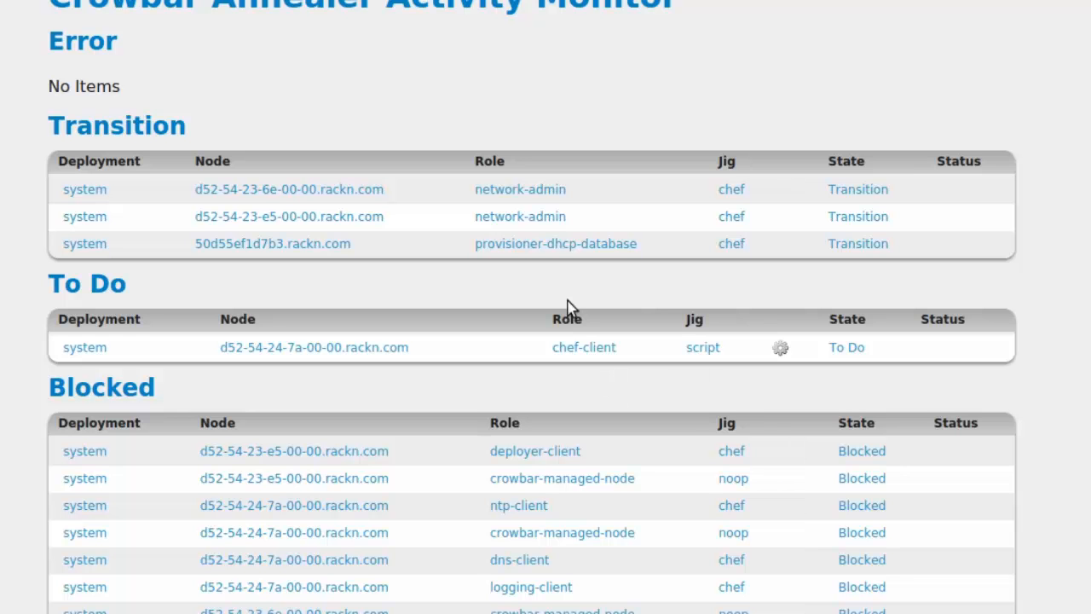
scroll(770, 436, down, 2)
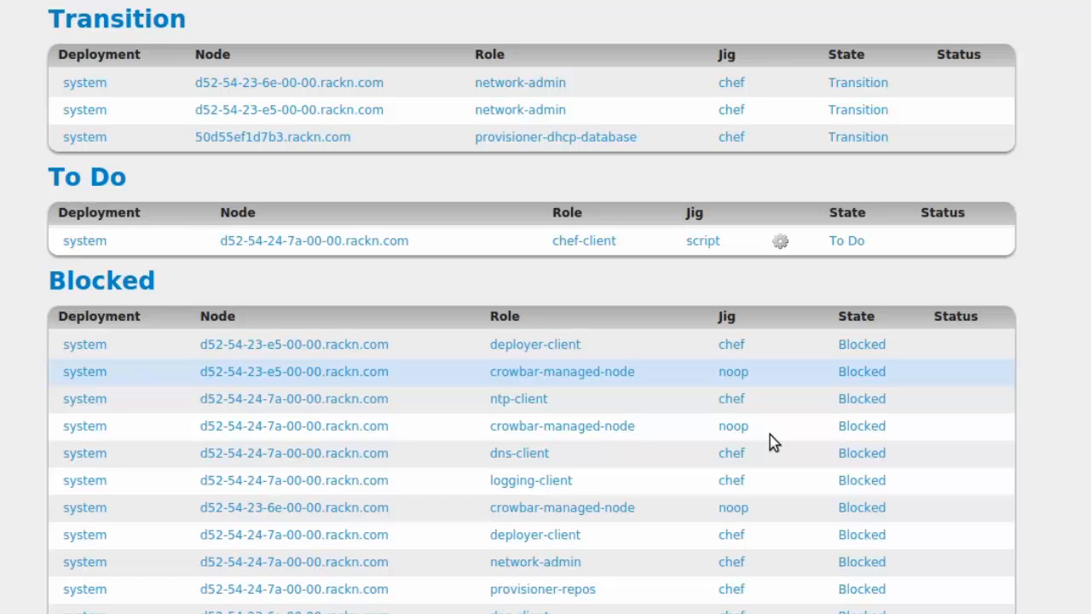
scroll(770, 435, down, 4)
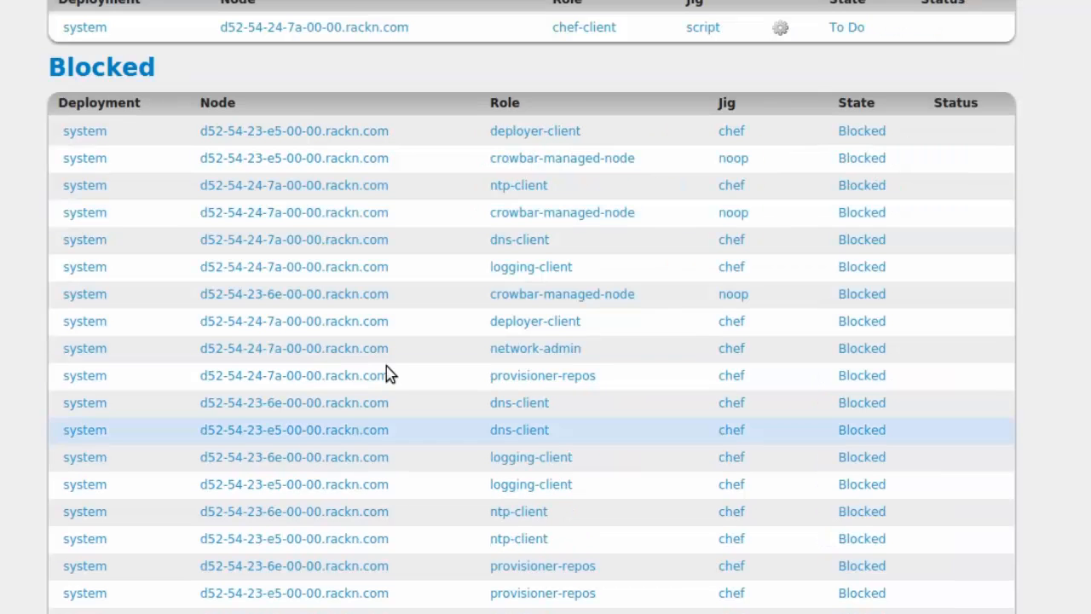
scroll(385, 375, up, 2)
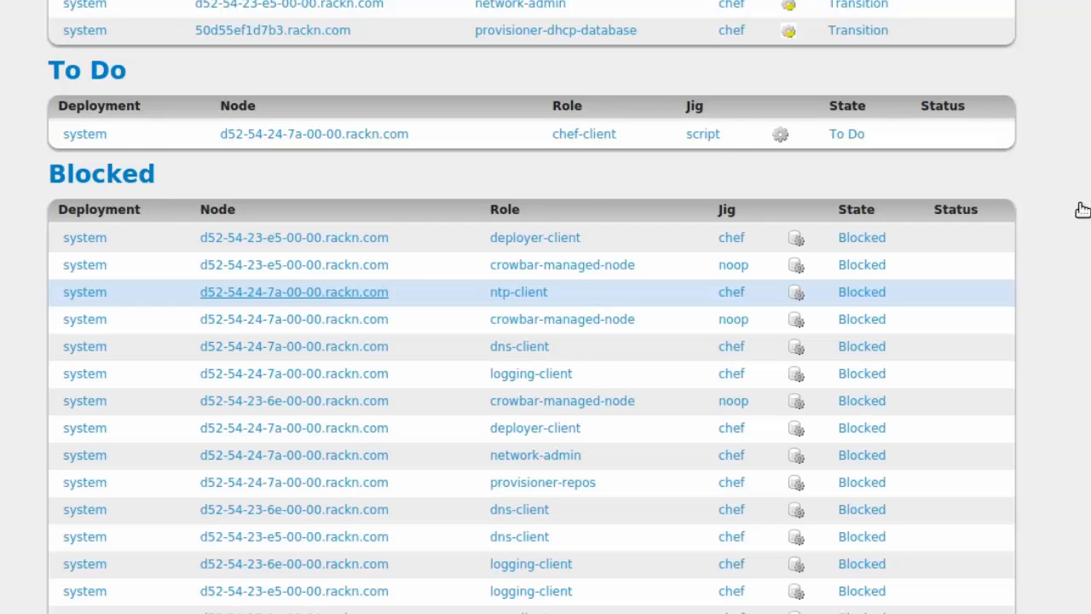
scroll(1082, 211, up, 3)
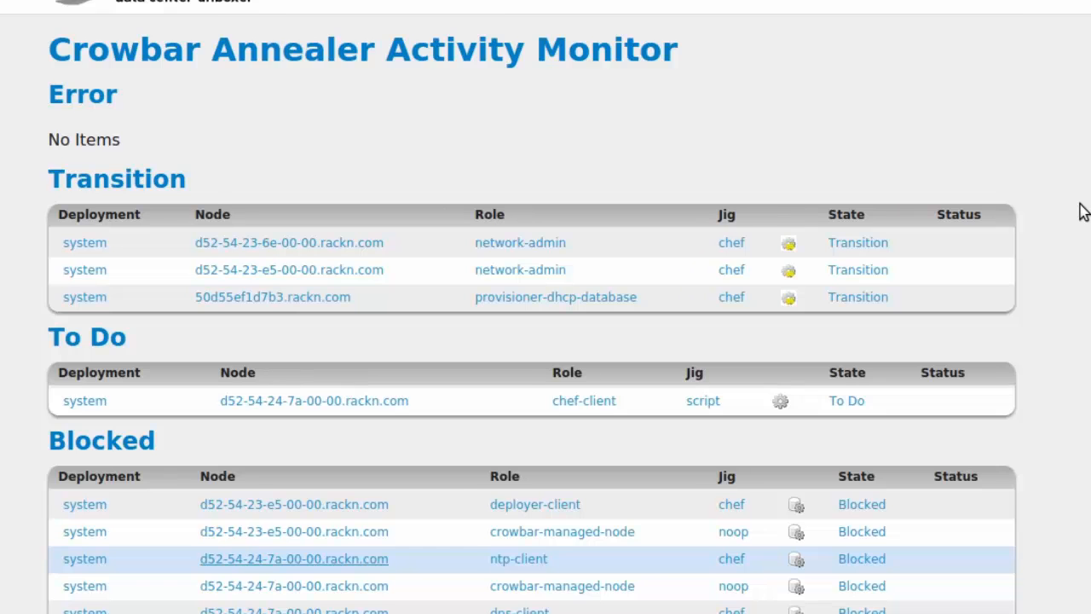
scroll(1082, 210, down, 3)
scroll(1083, 210, up, 2)
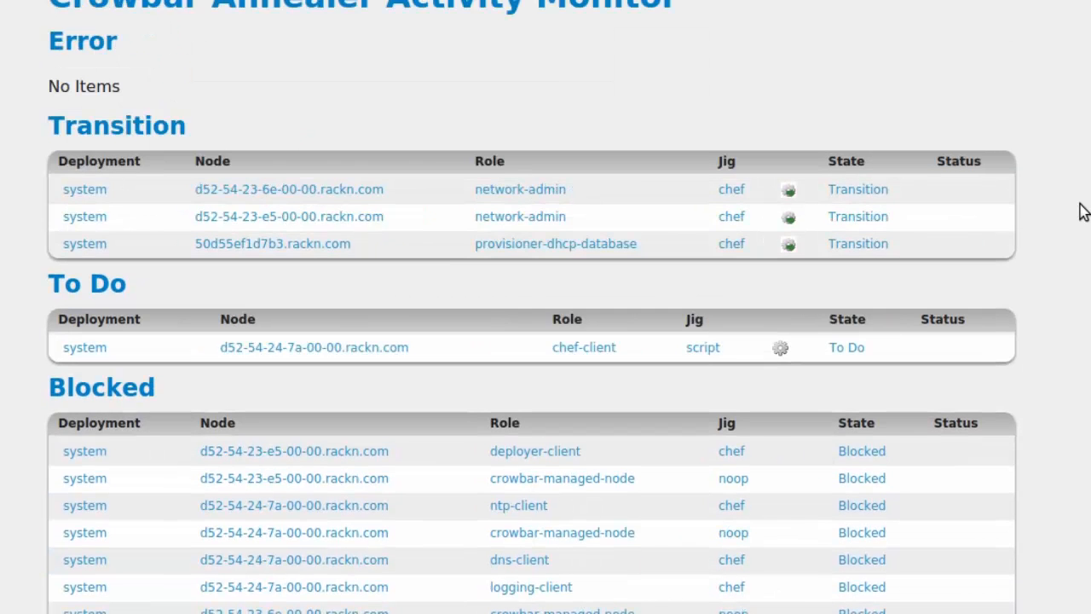
scroll(1082, 210, up, 1)
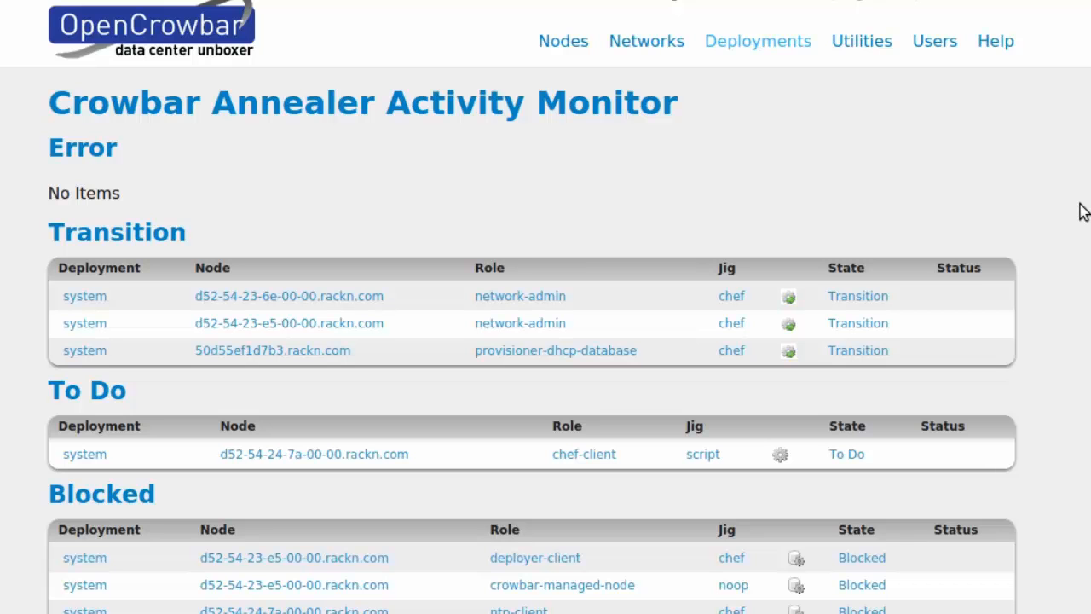
click(743, 56)
mouse_move(738, 63)
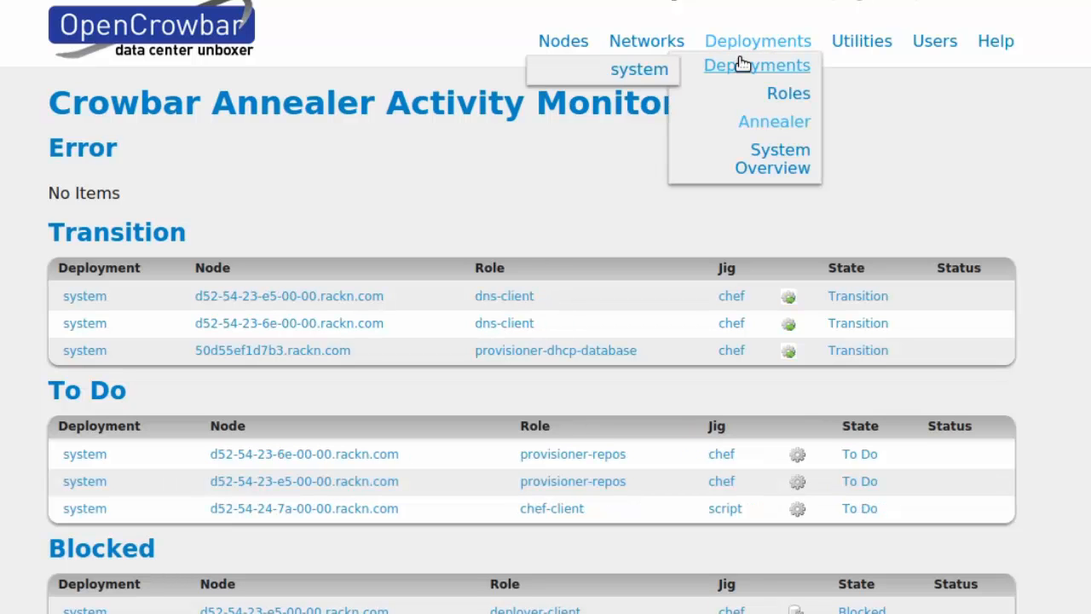
Step: Open the 'system' deployment to see DNS Client failed on nodes 6e and e5
click(648, 73)
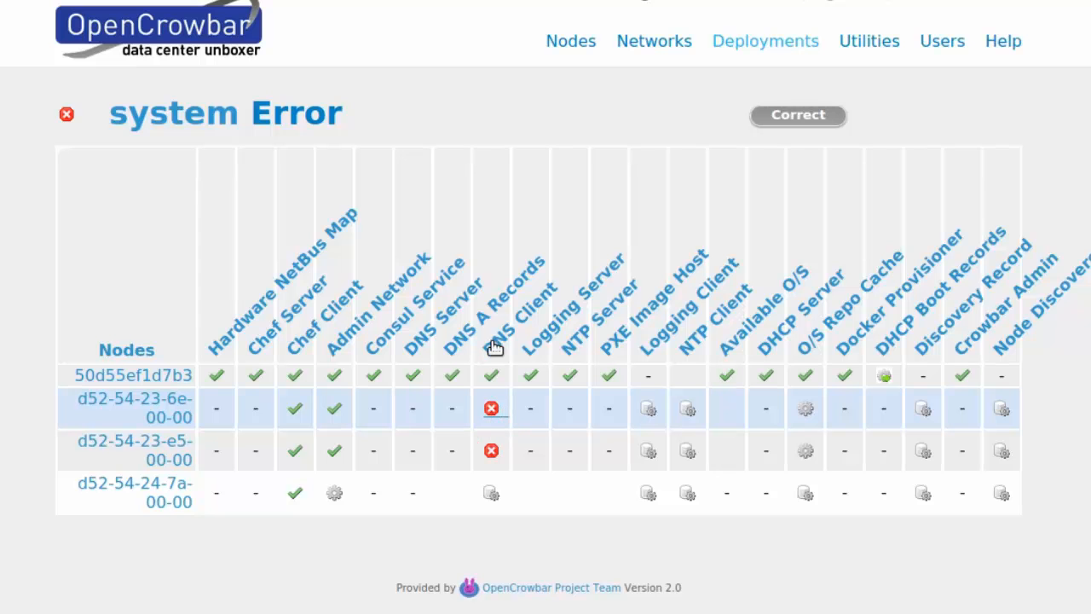
Step: Open node d52-54-23-6e-00-00's failed DNS Client role and read its 412 cookbook dependency log
click(491, 409)
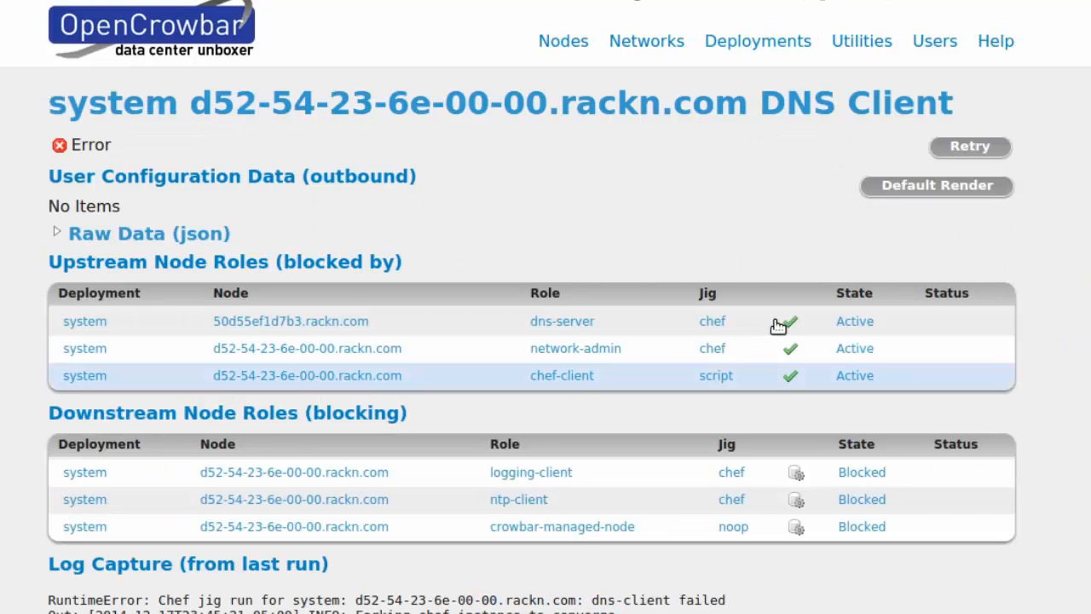
scroll(758, 426, down, 2)
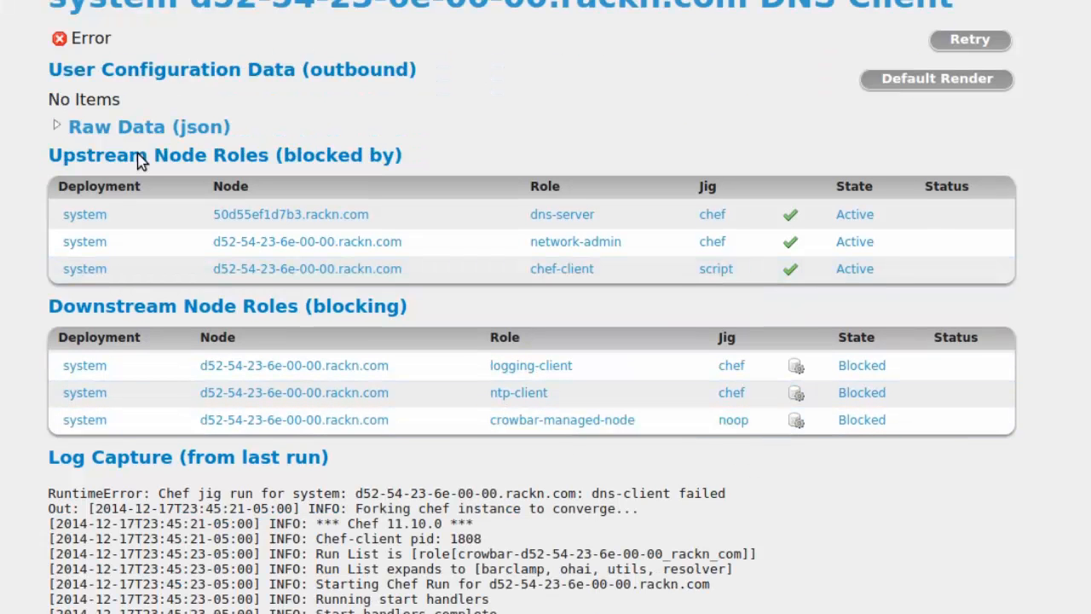
scroll(282, 483, down, 5)
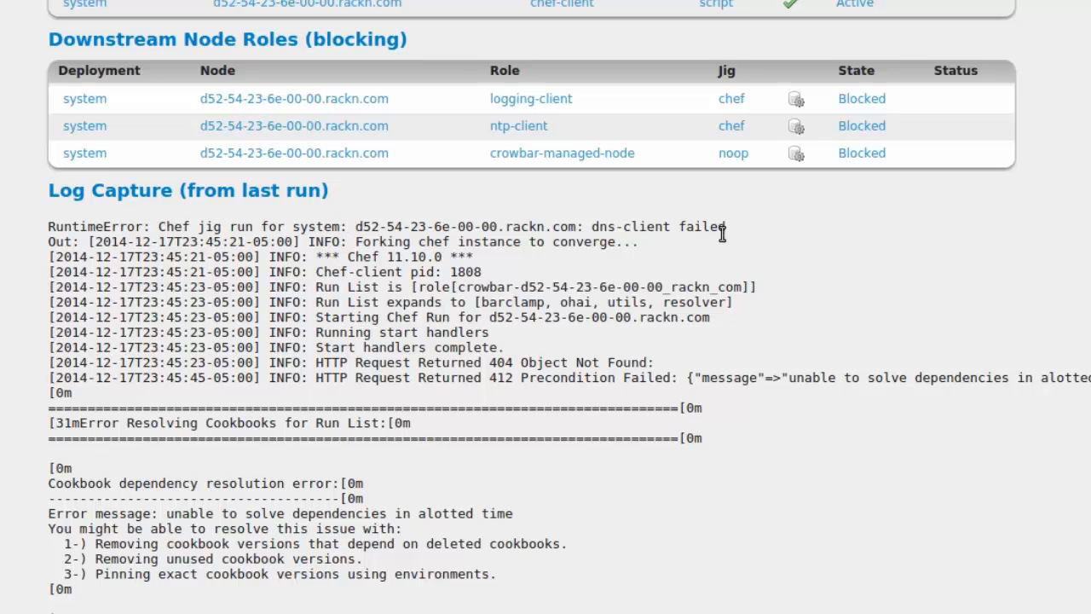
drag(592, 227, 763, 229)
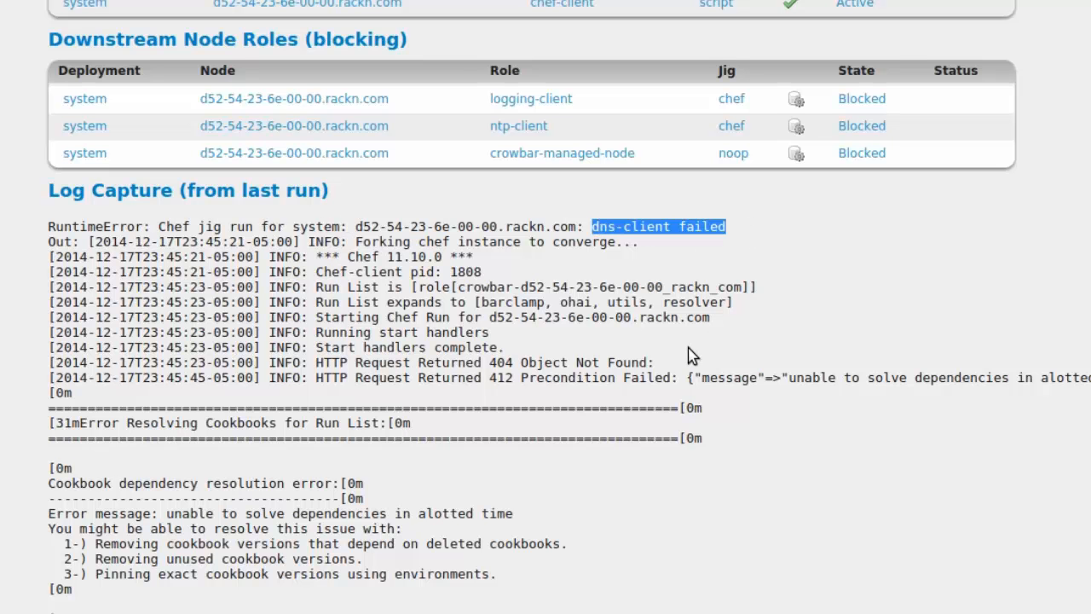
scroll(691, 352, down, 1)
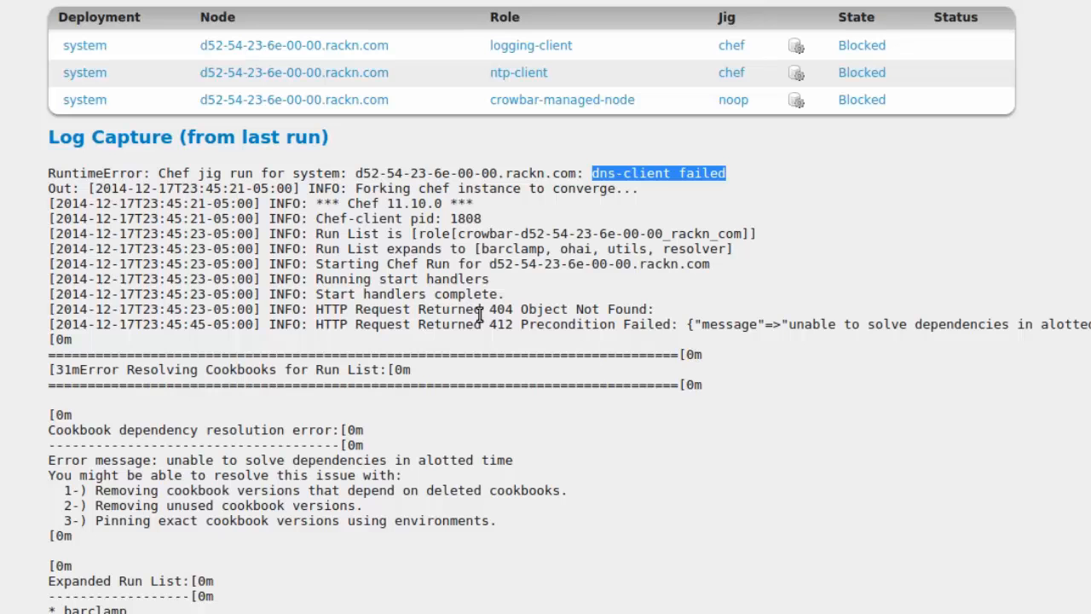
scroll(479, 347, down, 1)
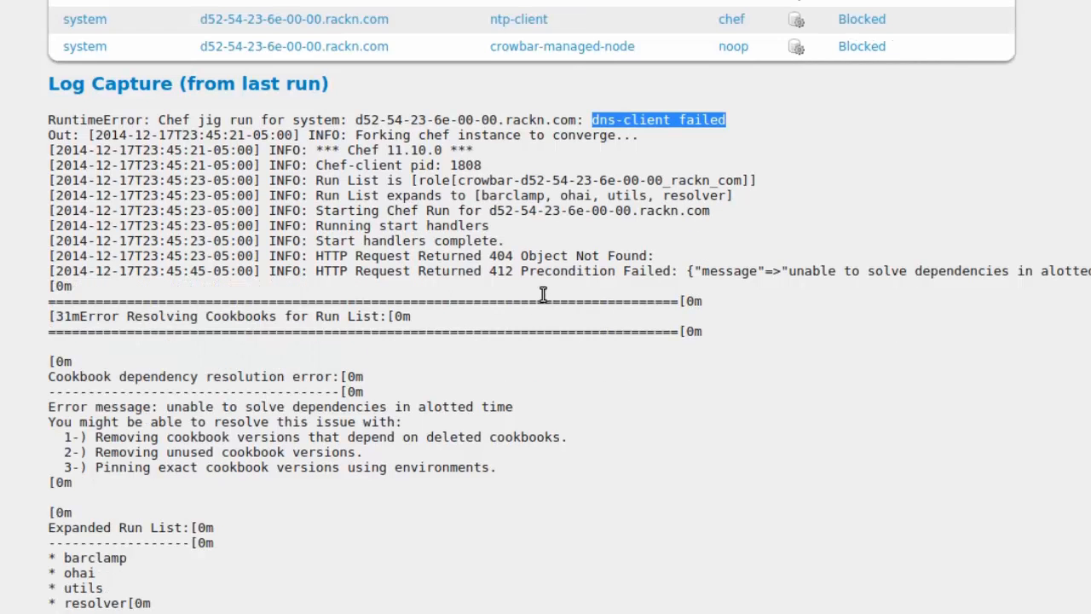
click(397, 269)
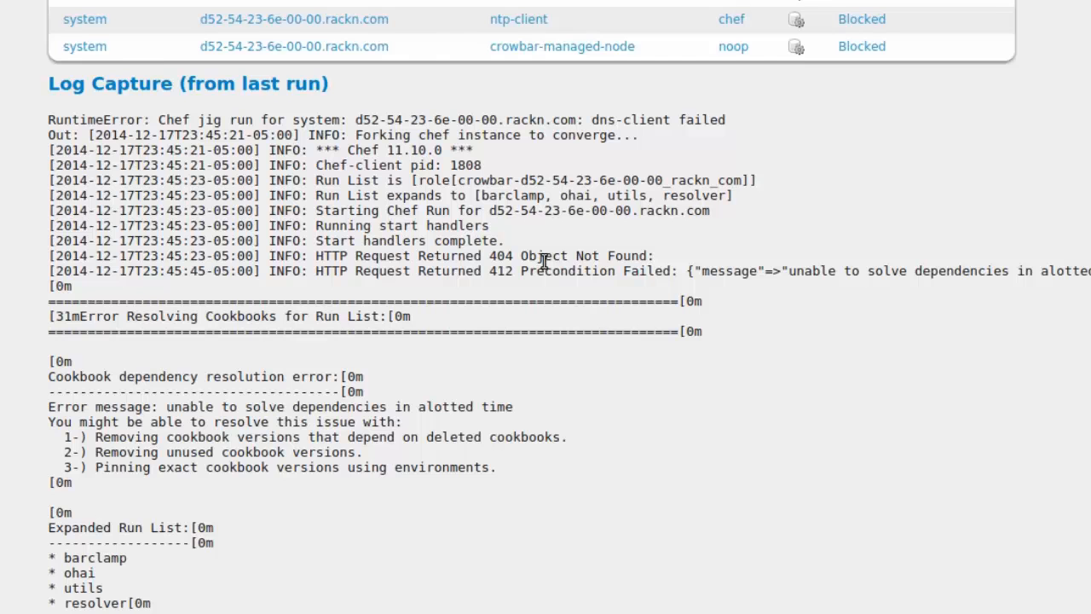
scroll(530, 330, down, 2)
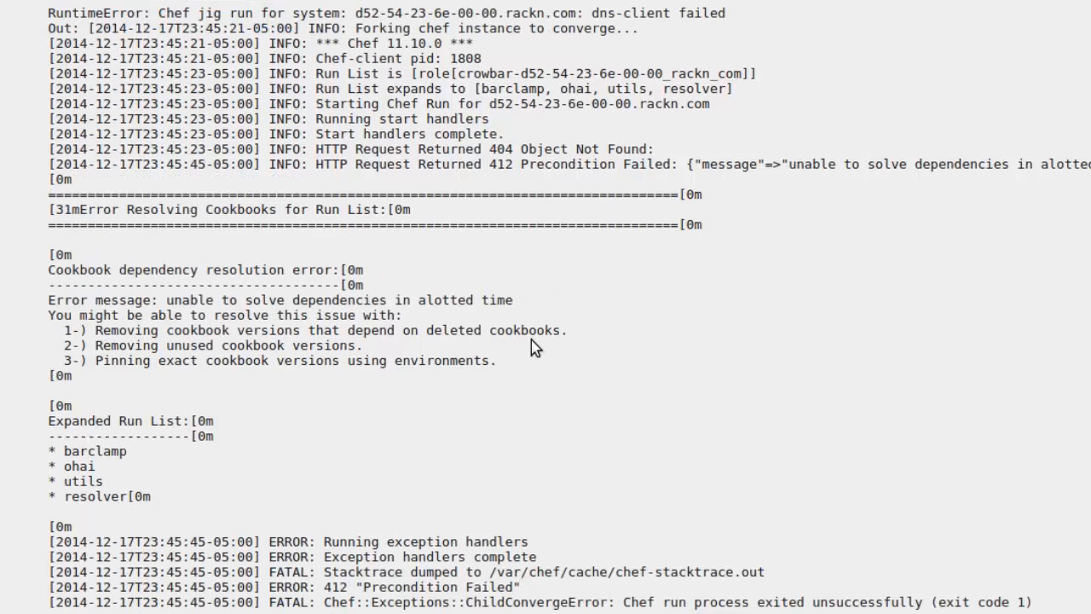
scroll(542, 351, down, 1)
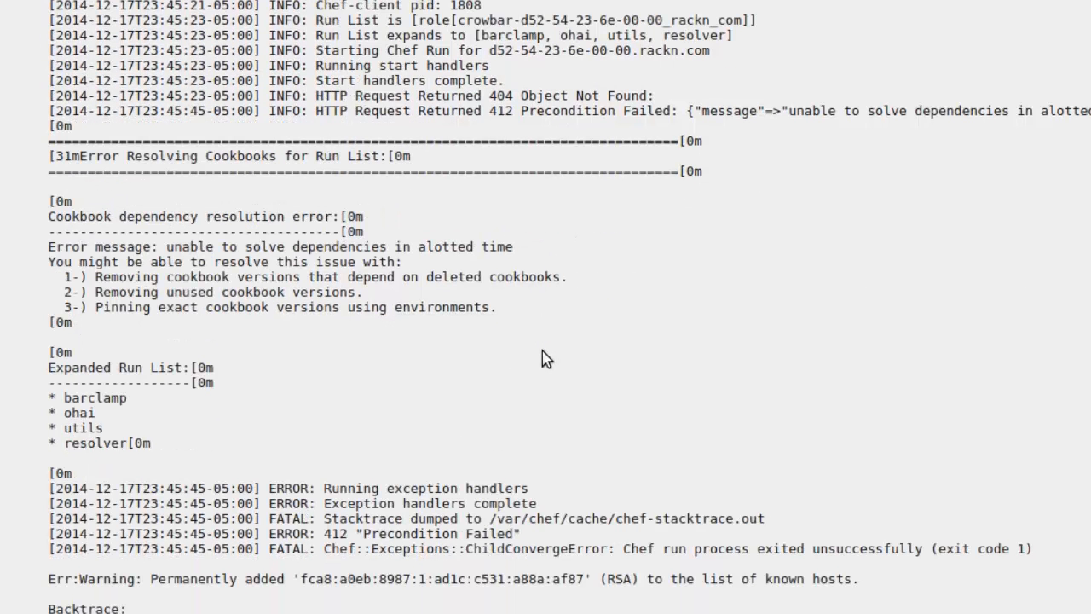
scroll(345, 346, down, 3)
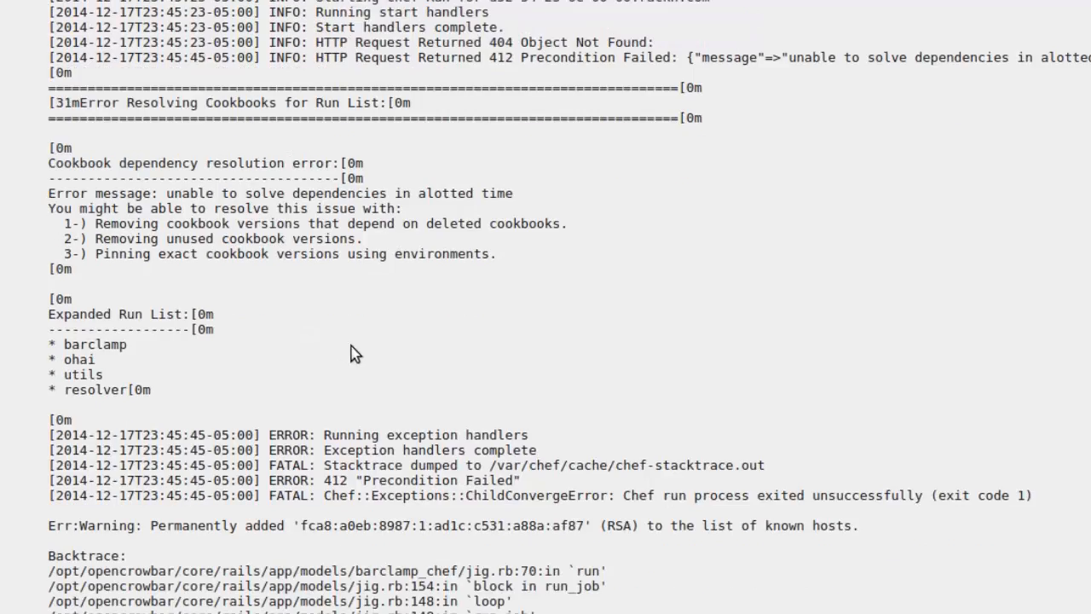
scroll(299, 301, down, 2)
scroll(755, 312, up, 15)
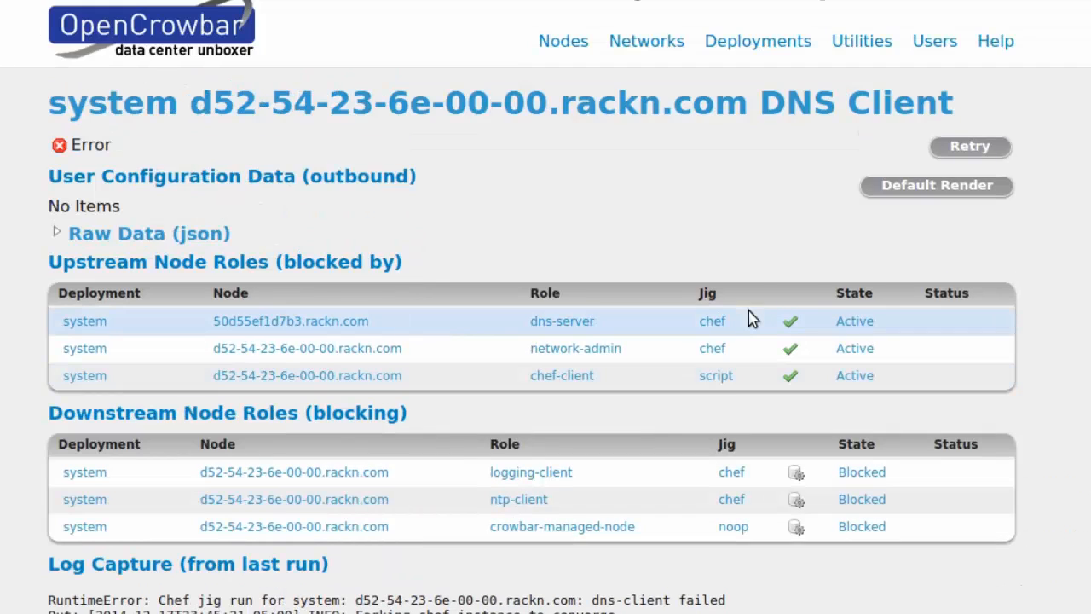
Step: Retry the failed DNS Client role on node 6e, then on node e5
click(959, 148)
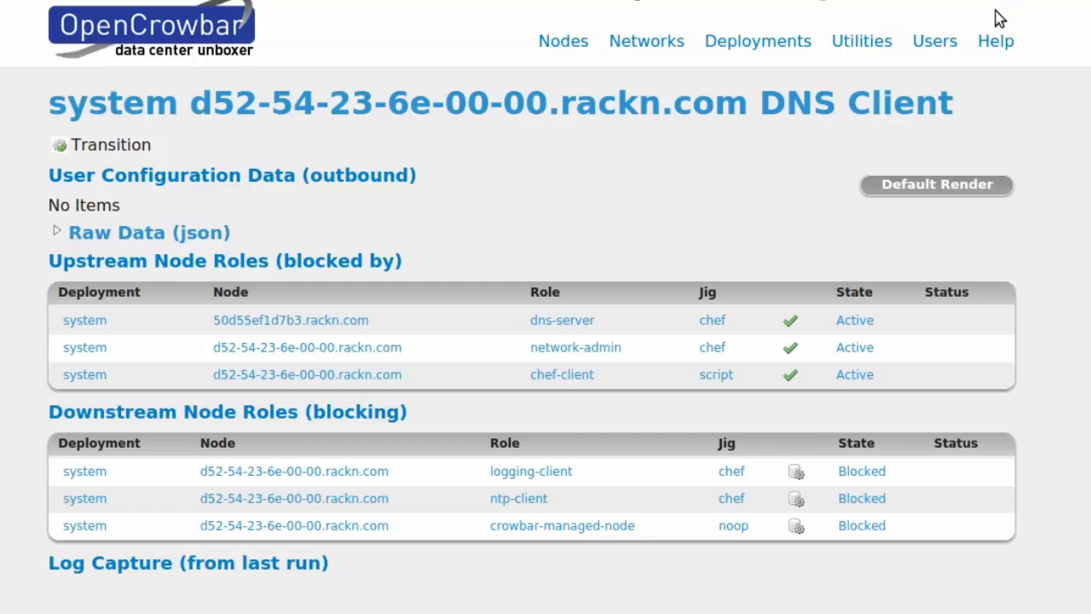
key(alt+Left)
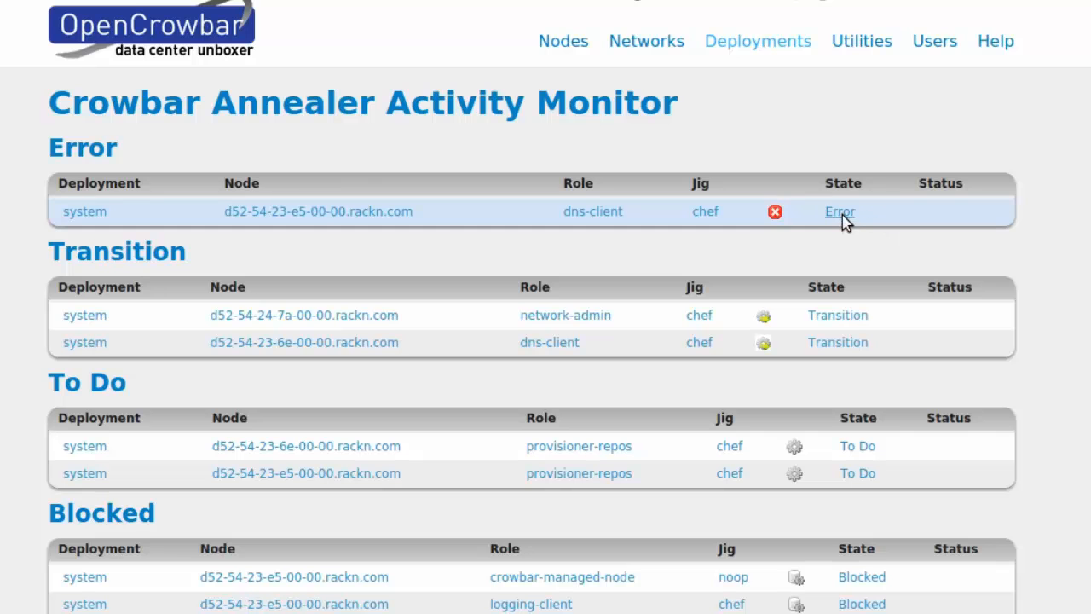
click(578, 218)
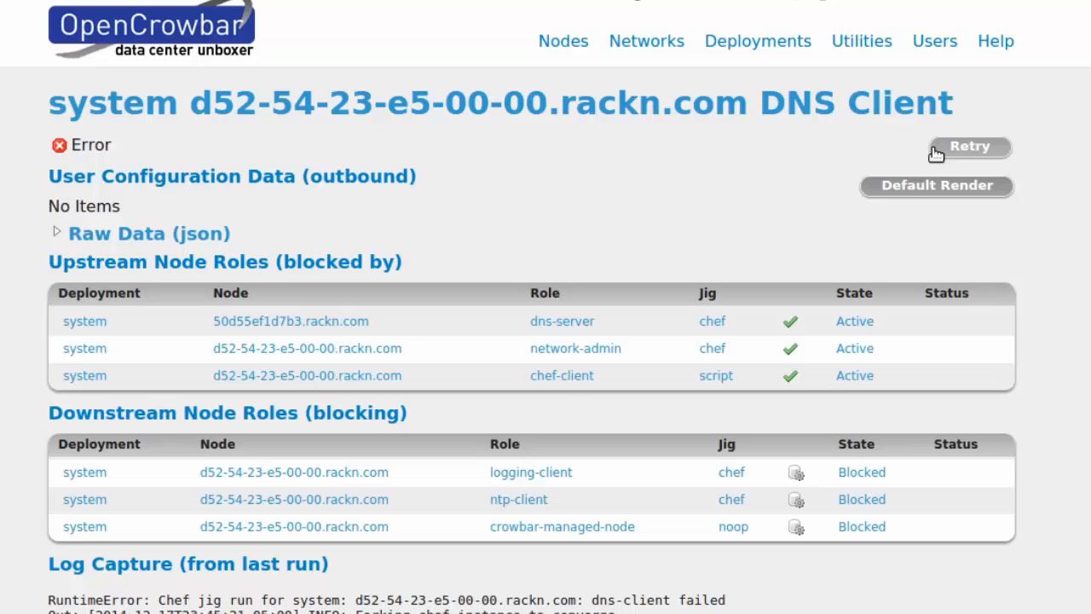
click(977, 150)
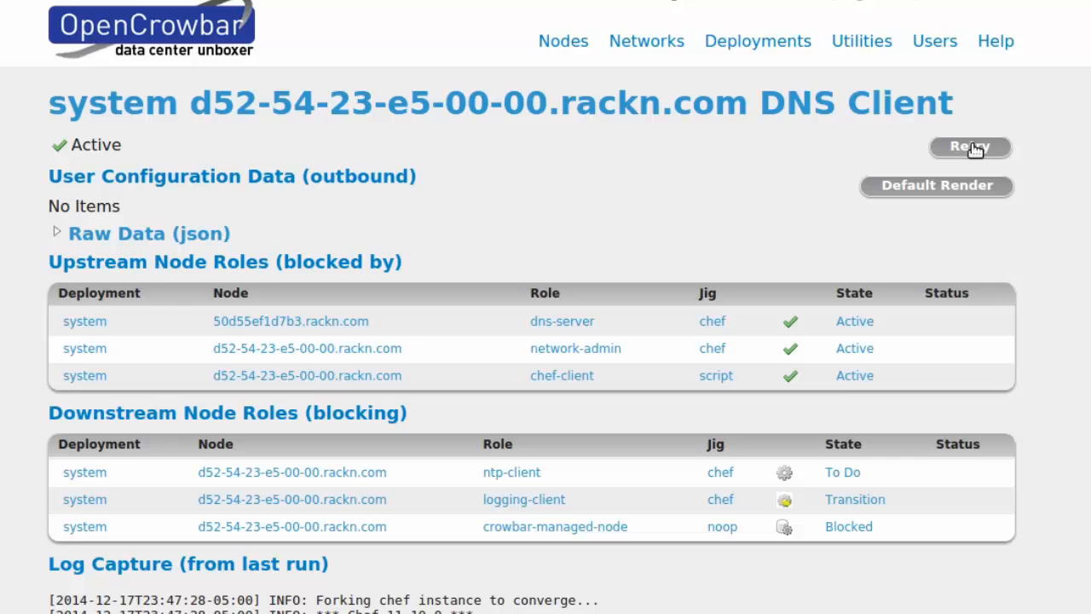
Step: Return to the system deployment matrix, now with DNS Client and Logging Client Active everywhere
click(133, 107)
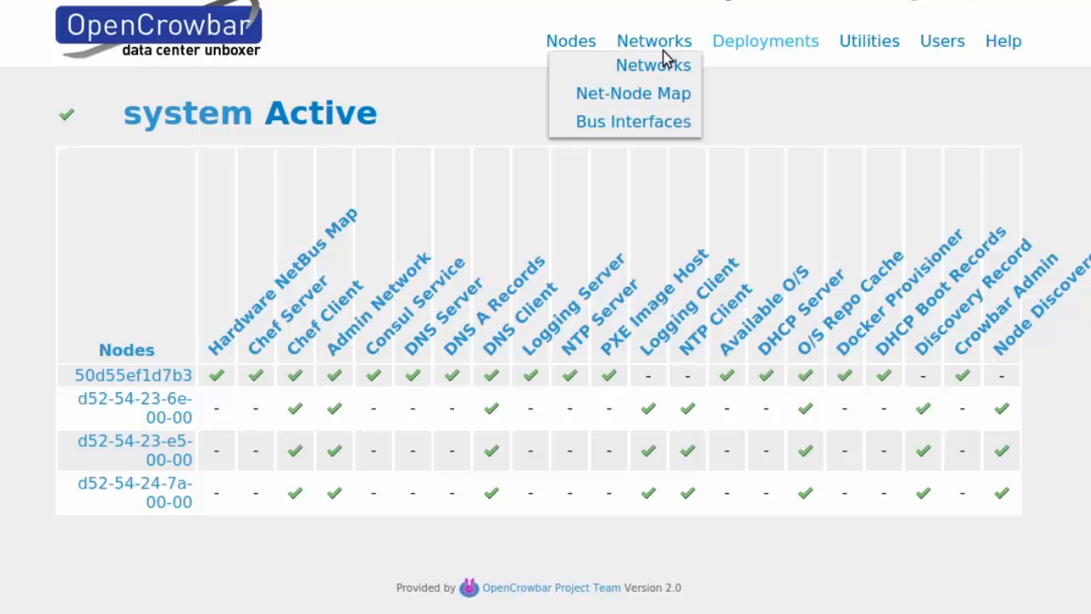
mouse_move(583, 54)
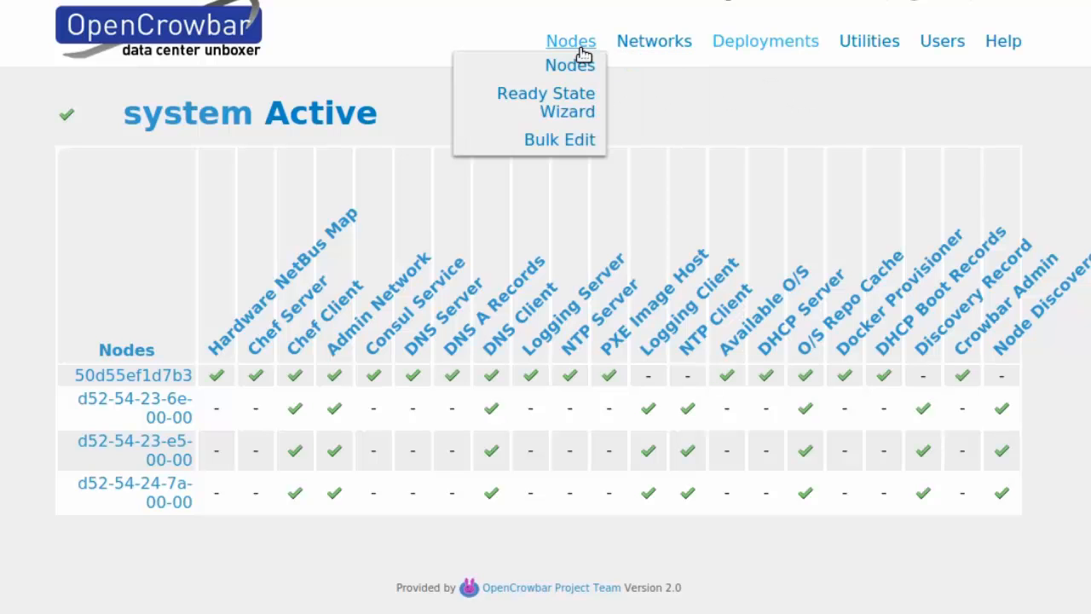
Step: Open Nodes > Ready State Wizard and check the Net Conduit 1g1 and Range Name host fields
click(577, 114)
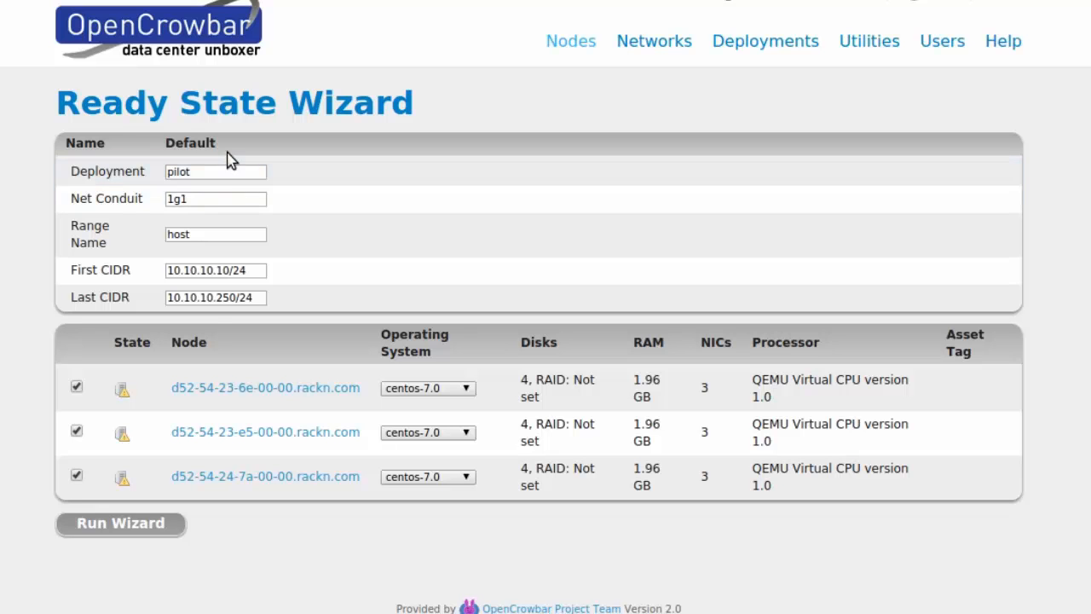
click(200, 201)
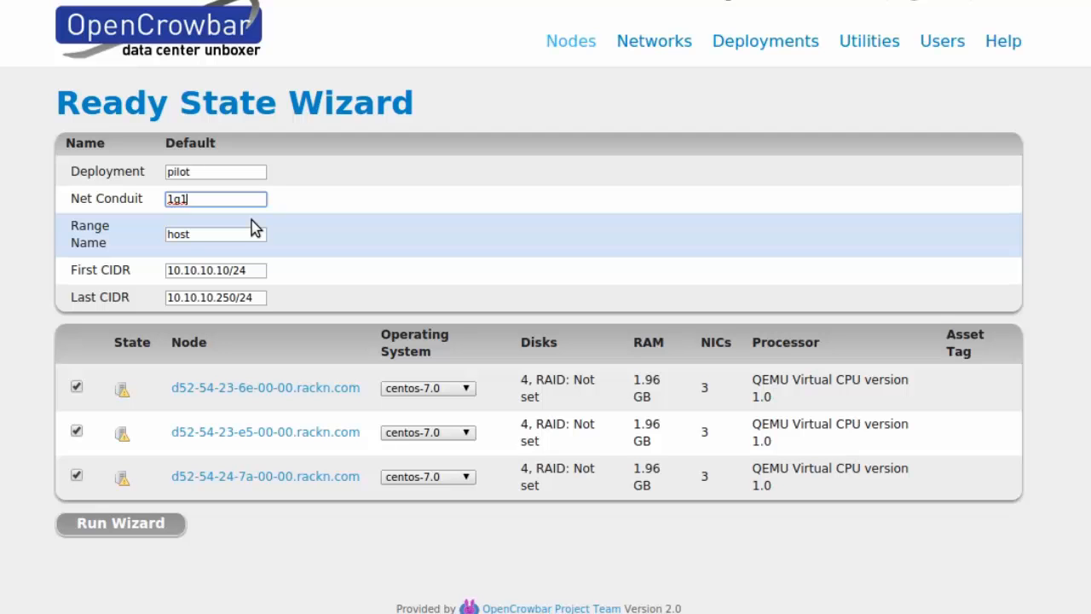
click(225, 236)
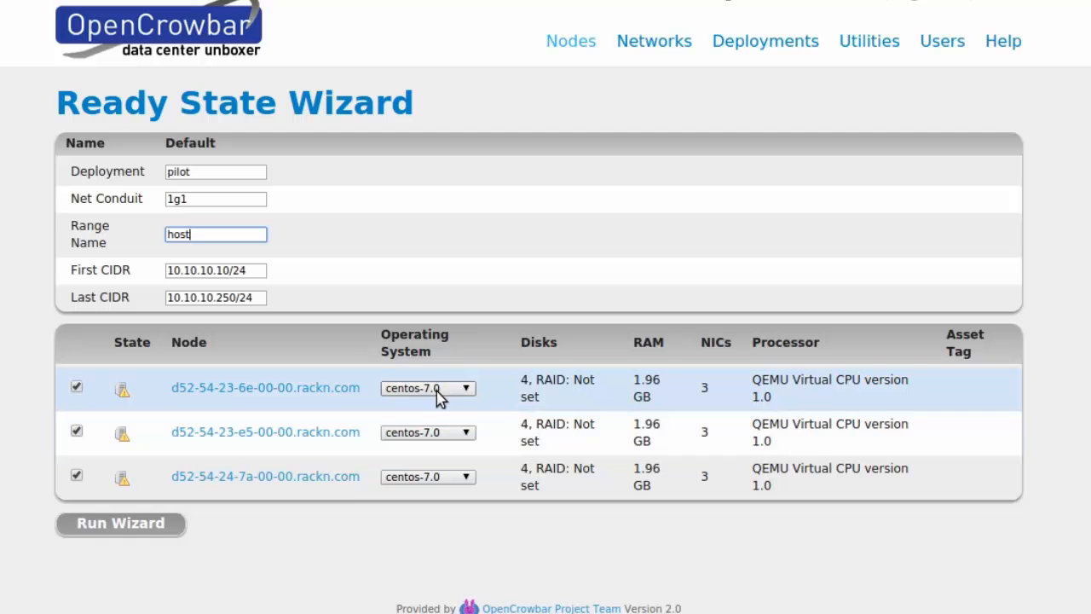
Step: Assign ubuntu-12.04 to the first node and centos-6.5 to the second, then run the wizard
click(436, 391)
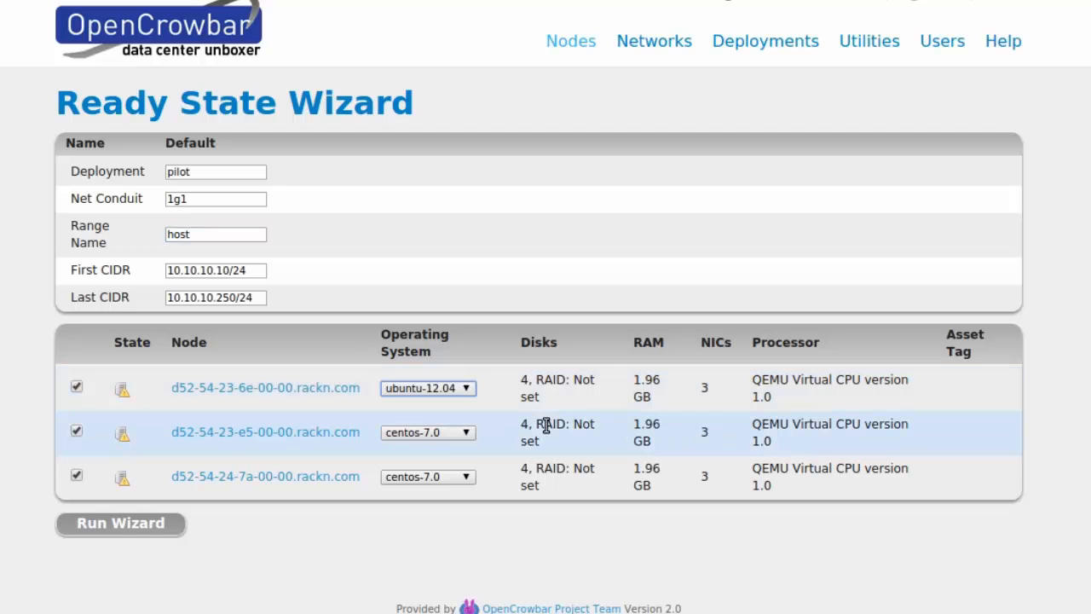
click(435, 435)
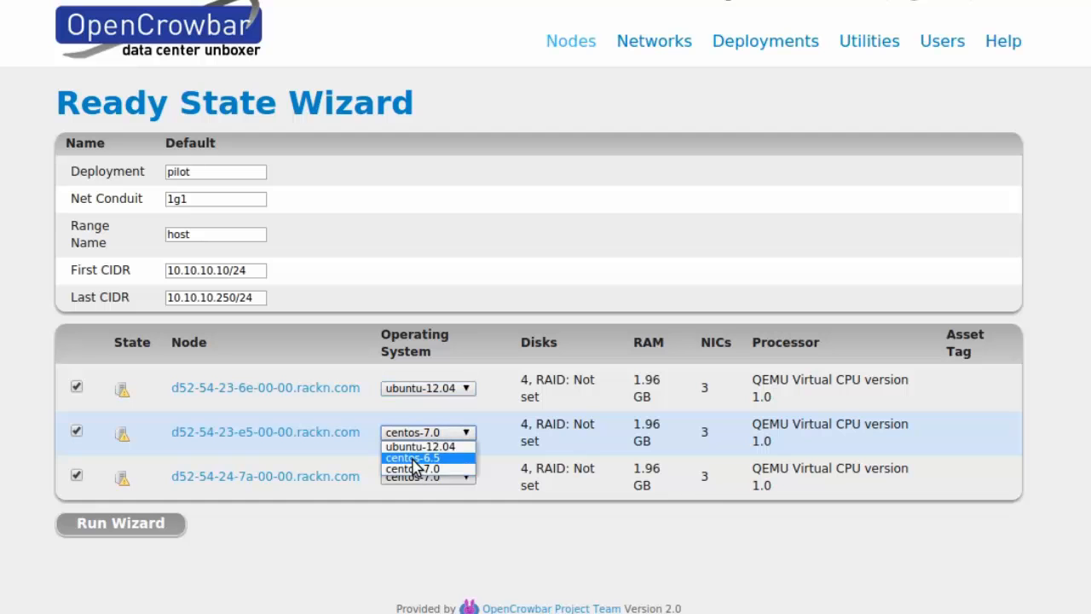
click(414, 457)
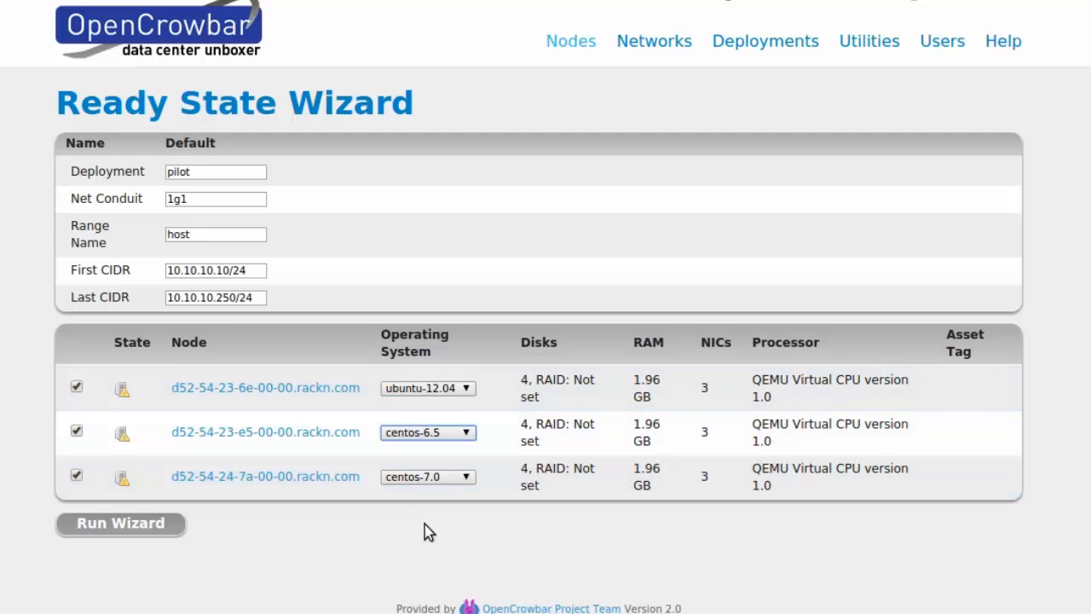
click(119, 523)
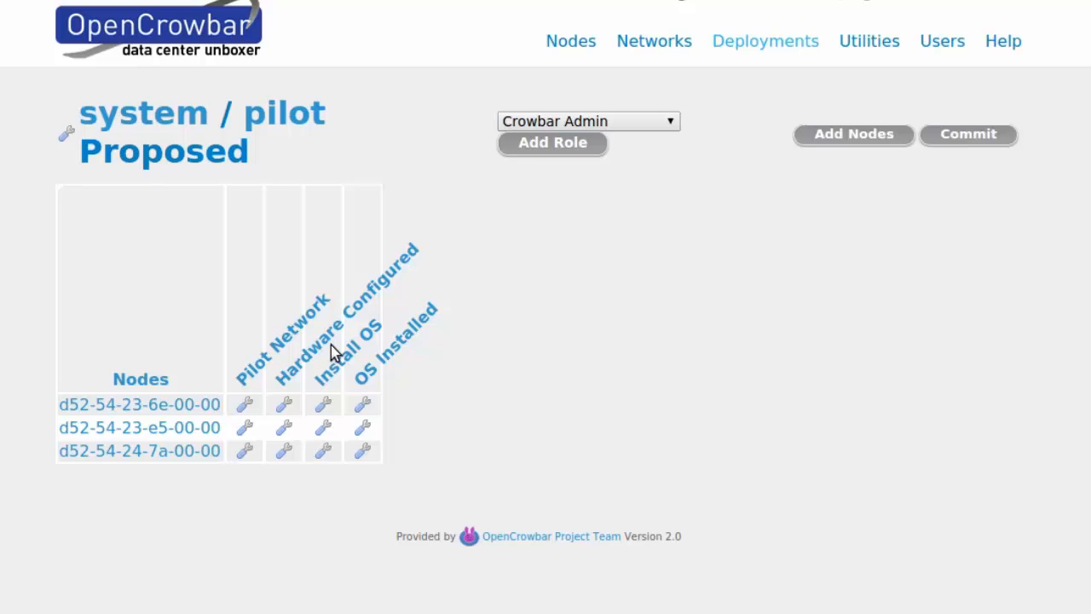
Step: Commit the proposed system/pilot deployment, leaving Crowbar Admin unadded as a role
click(623, 126)
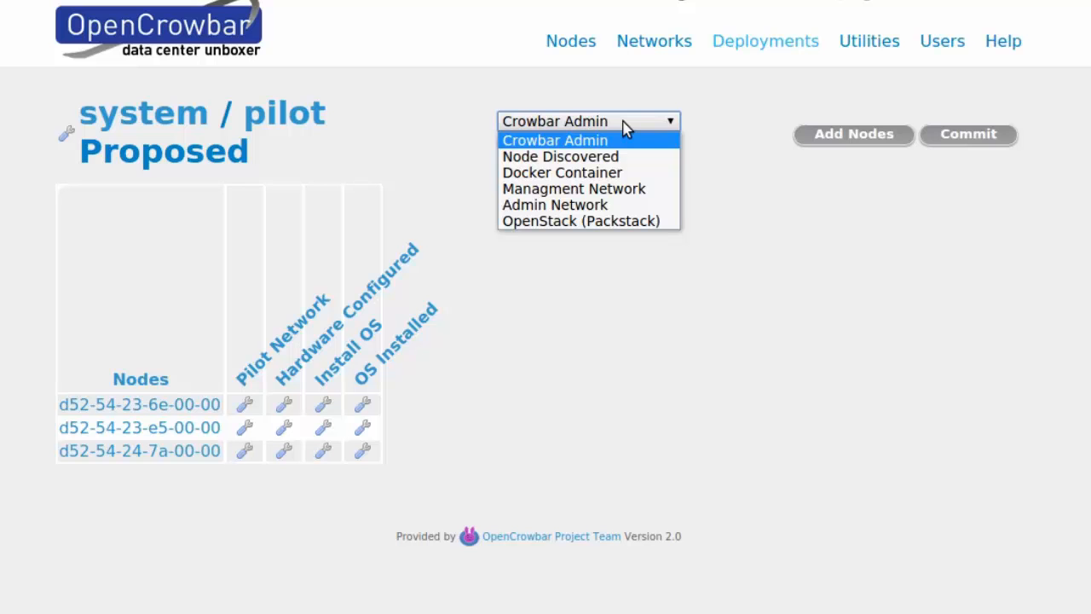
click(610, 332)
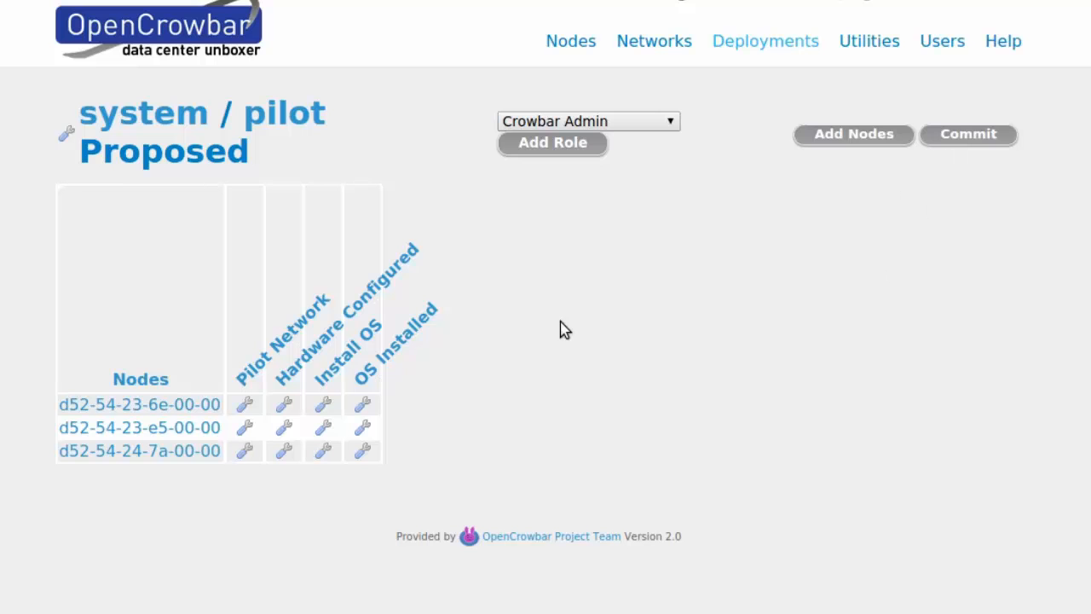
click(969, 143)
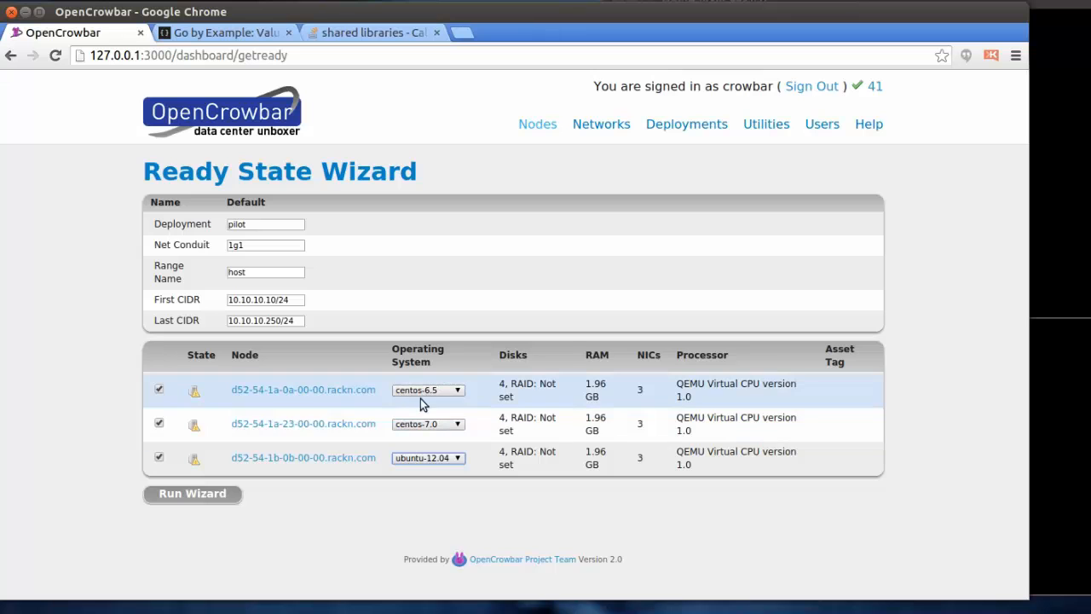
click(195, 492)
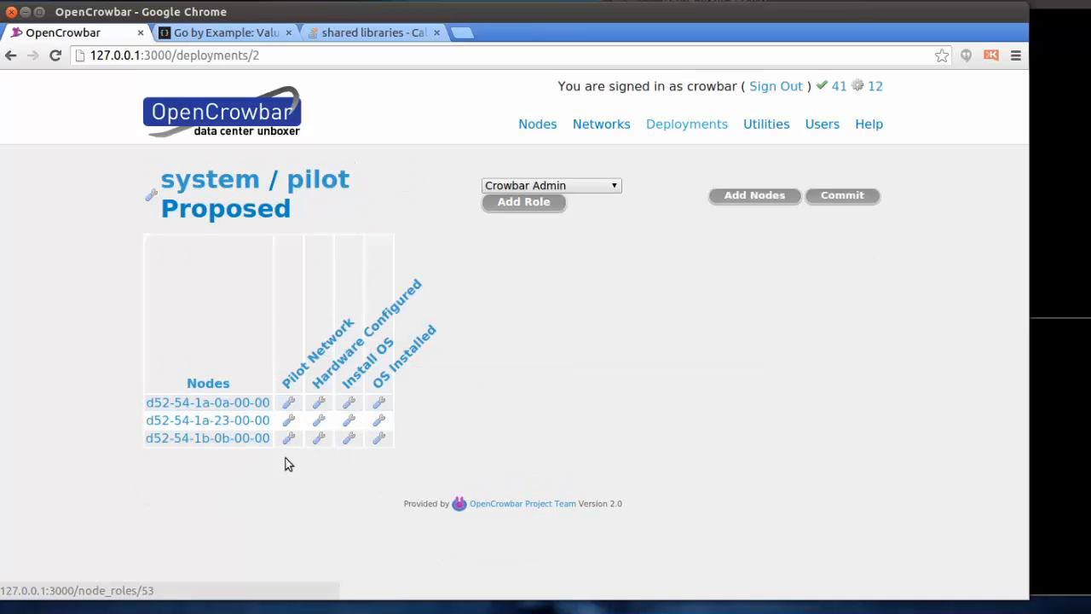
click(584, 189)
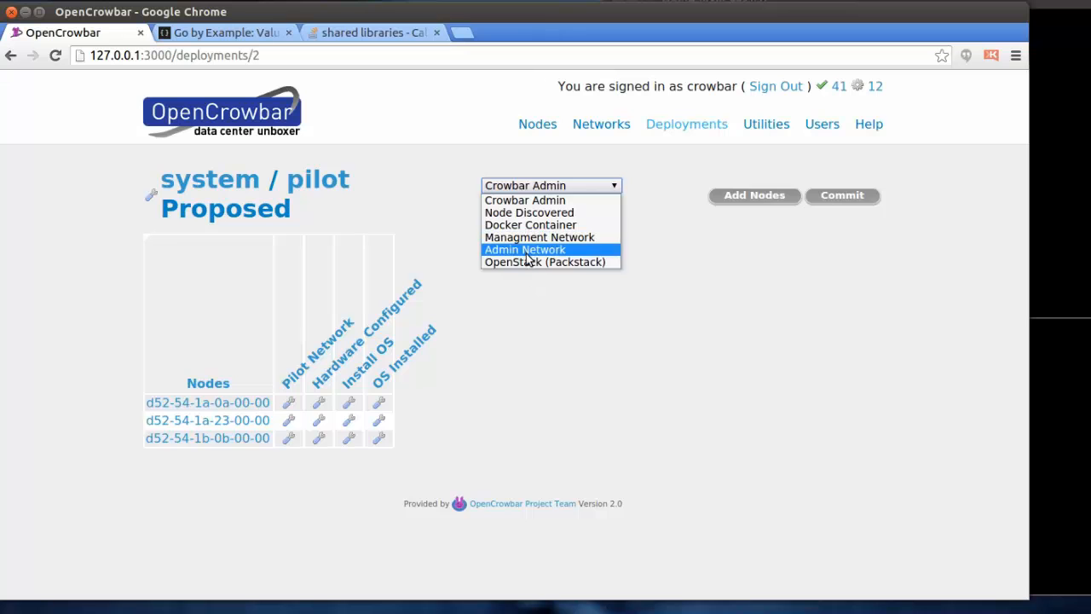
click(479, 372)
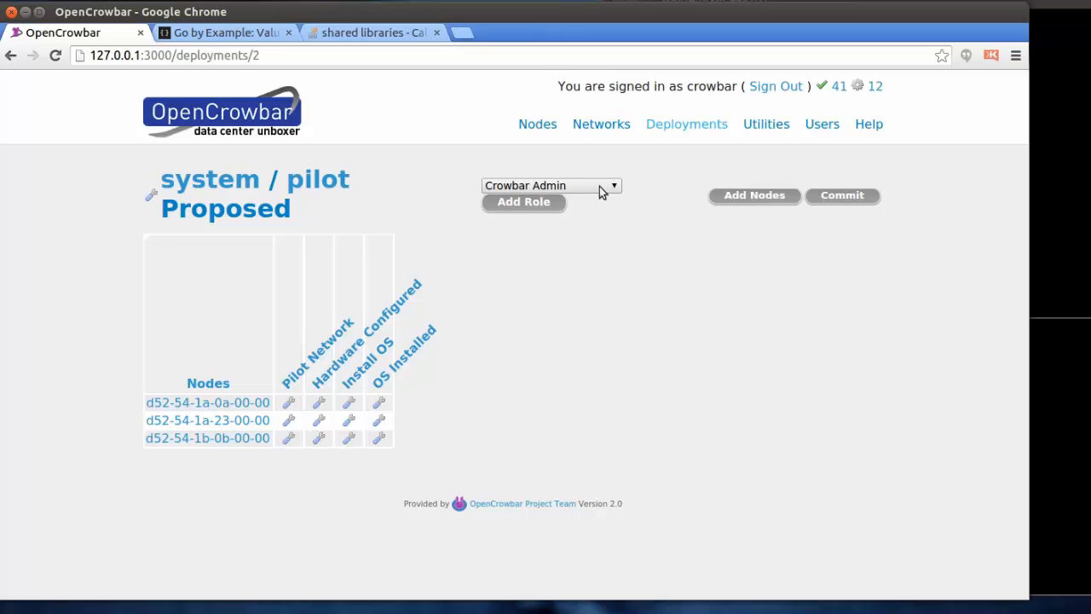
click(356, 416)
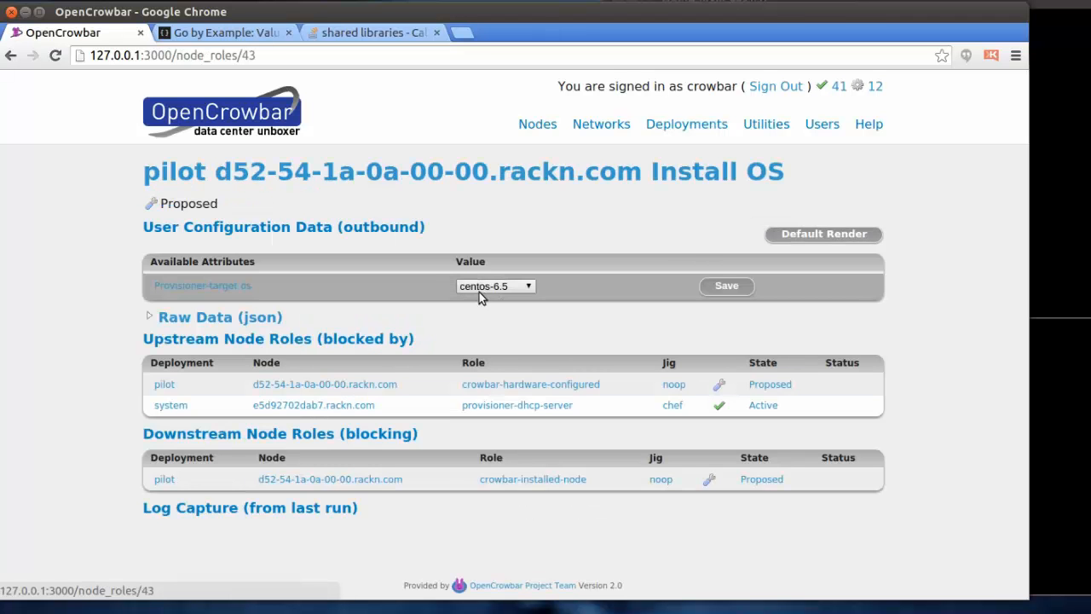
click(173, 169)
click(350, 422)
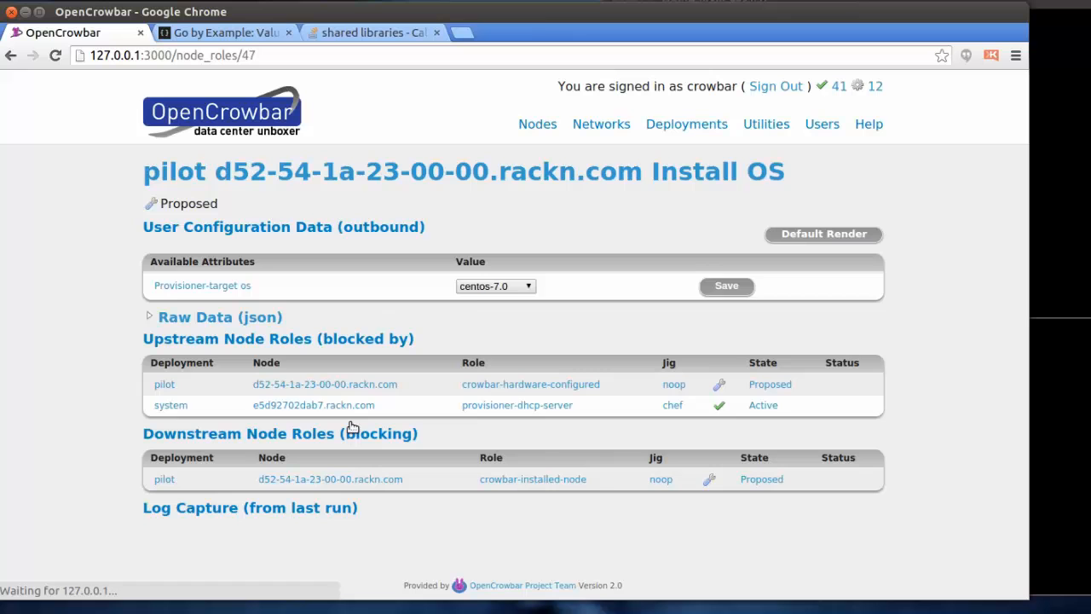
click(162, 176)
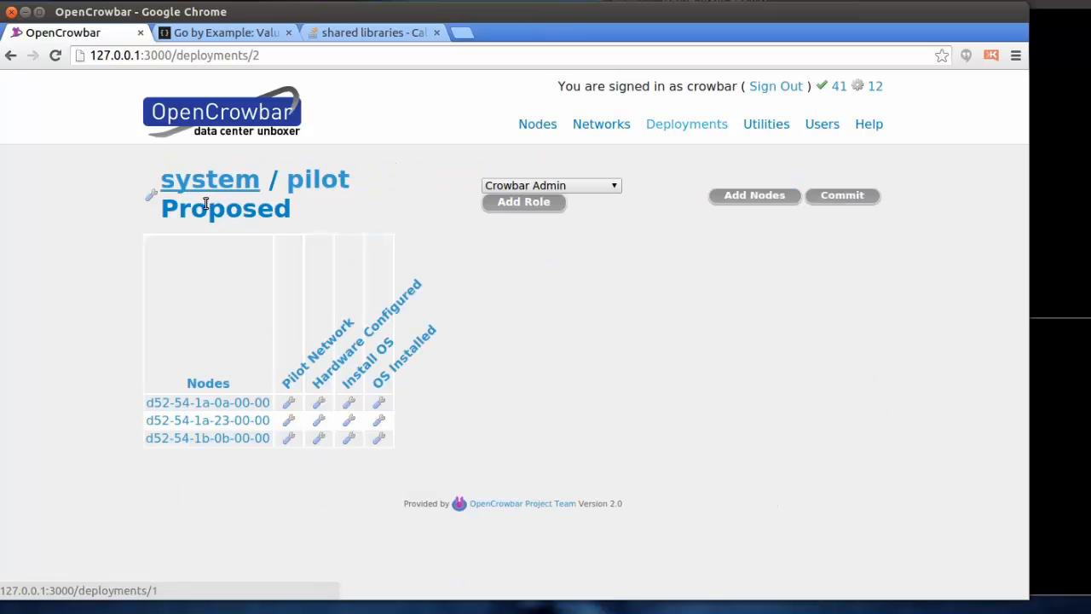
Step: Commit the pilot deployment and move the kvm-6691.1 console fully into view
click(847, 201)
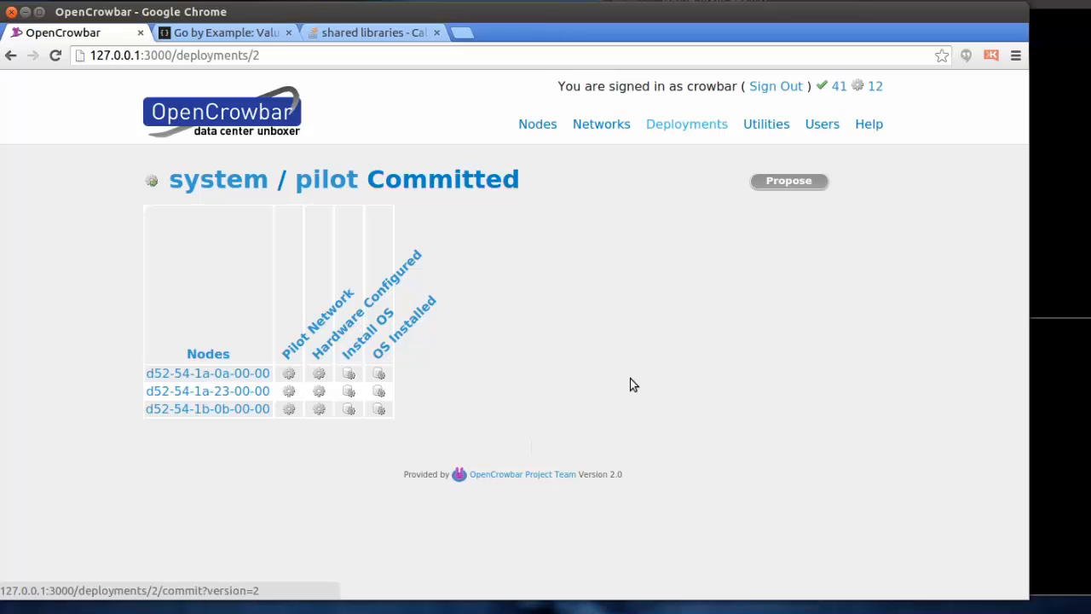
click(855, 2)
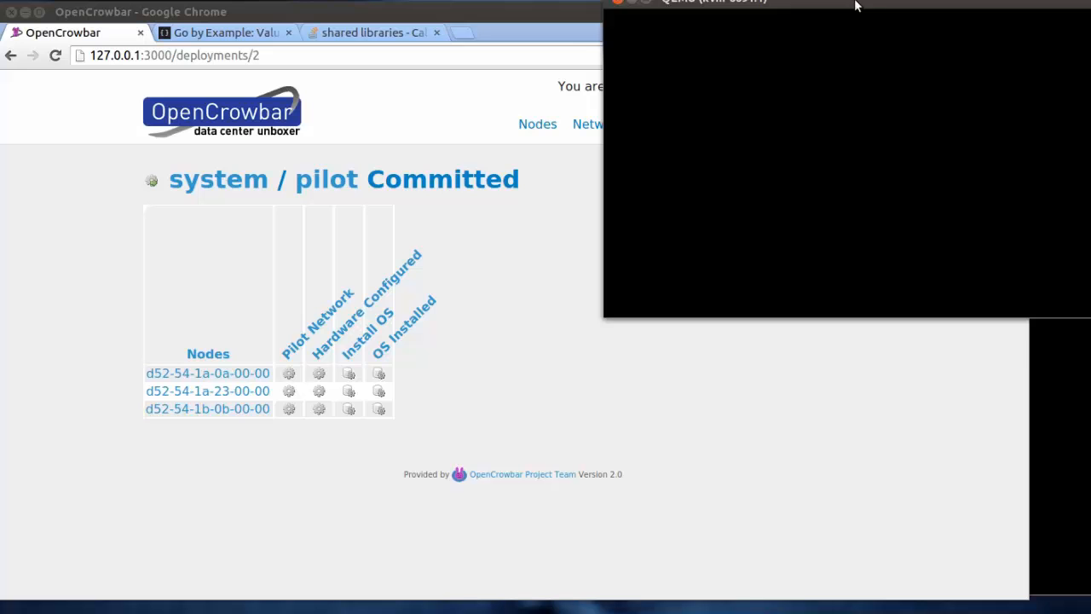
drag(855, 5, 855, 25)
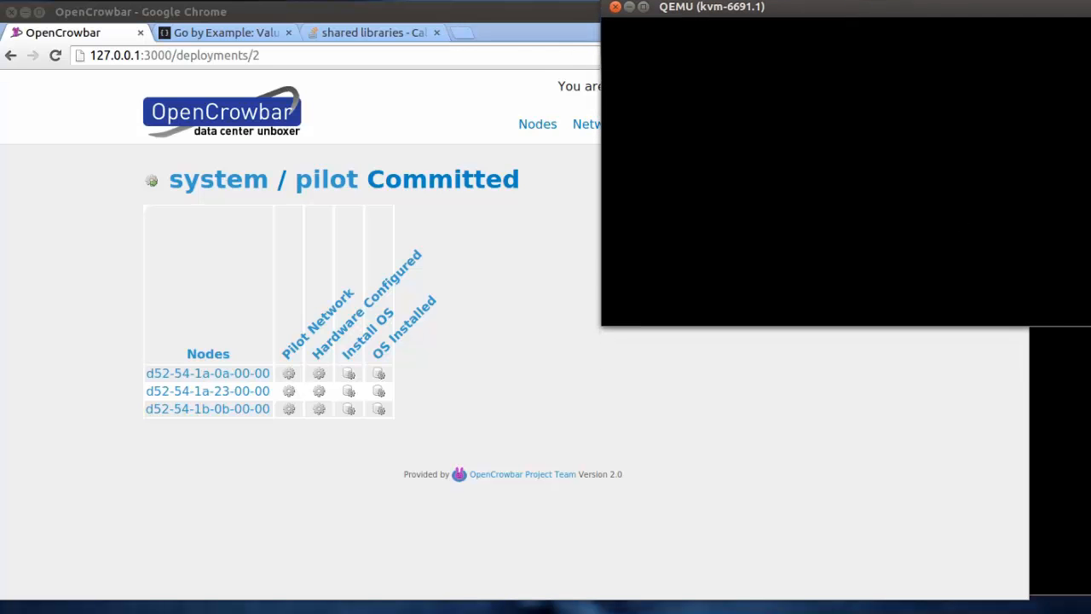
Step: Rearrange the kvm-6923.1 and kvm-6666.1 node consoles side by side
click(1060, 443)
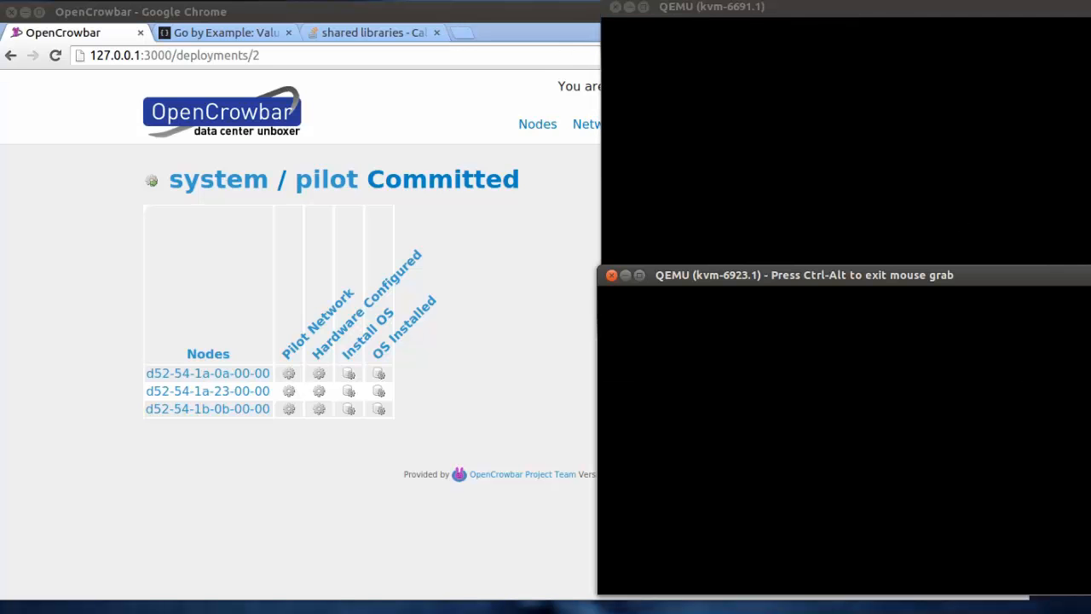
key(ctrl+alt)
drag(840, 271, 801, 299)
click(1090, 375)
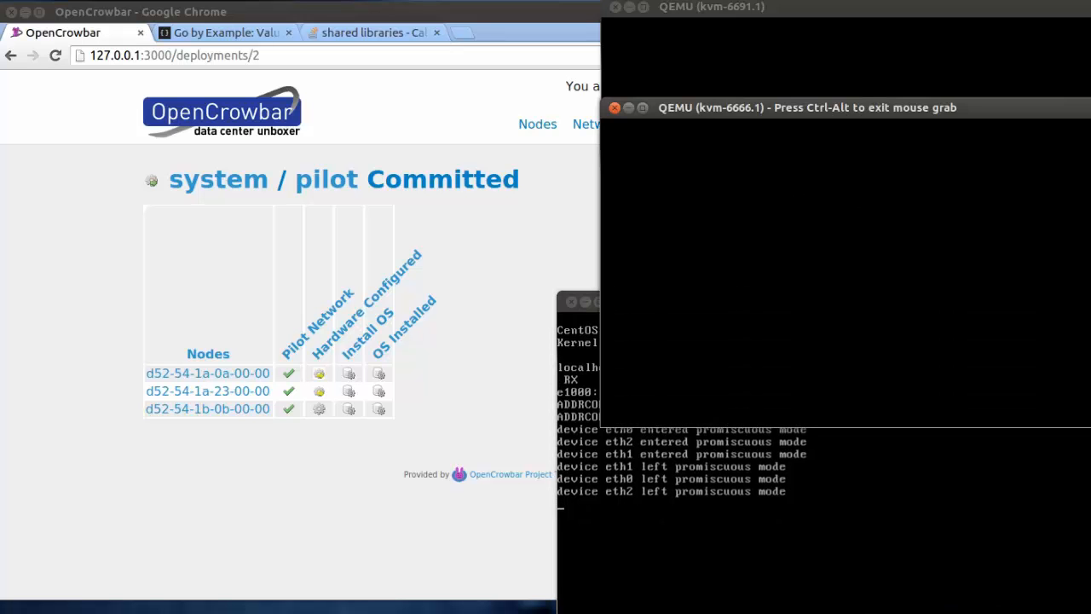
key(ctrl+alt)
drag(903, 107, 875, 102)
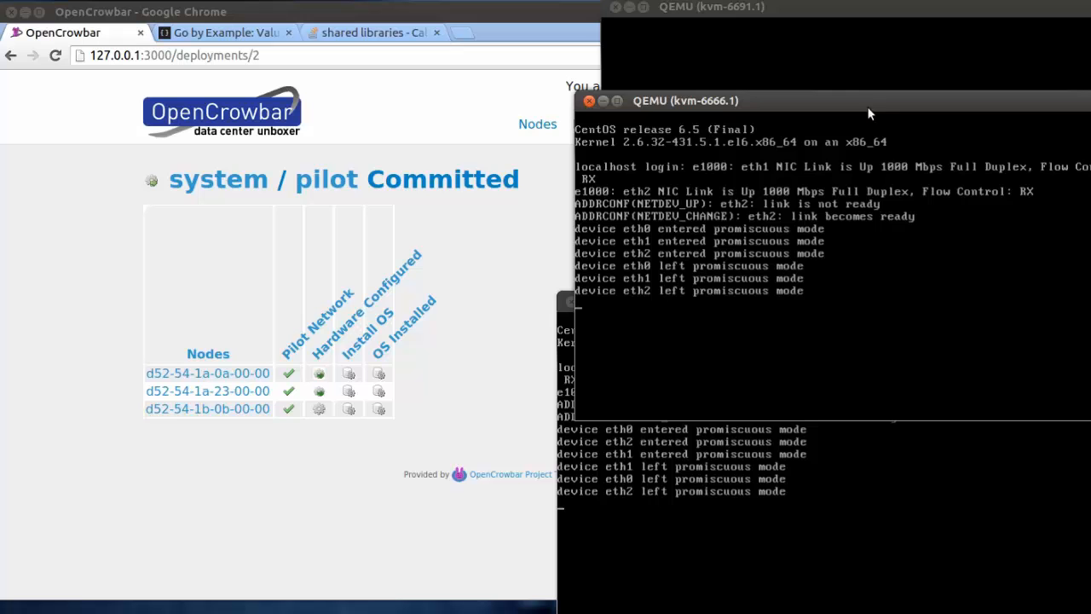
click(552, 340)
drag(653, 305, 583, 305)
drag(745, 100, 729, 115)
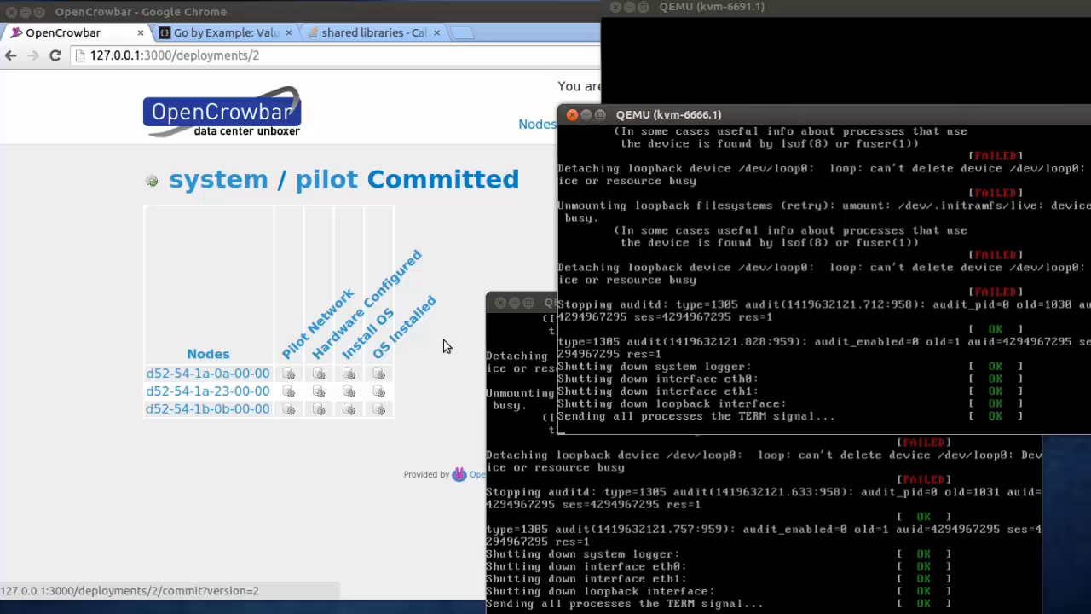
Step: Move the consoles aside and bring the system deployment page back to the front
click(799, 29)
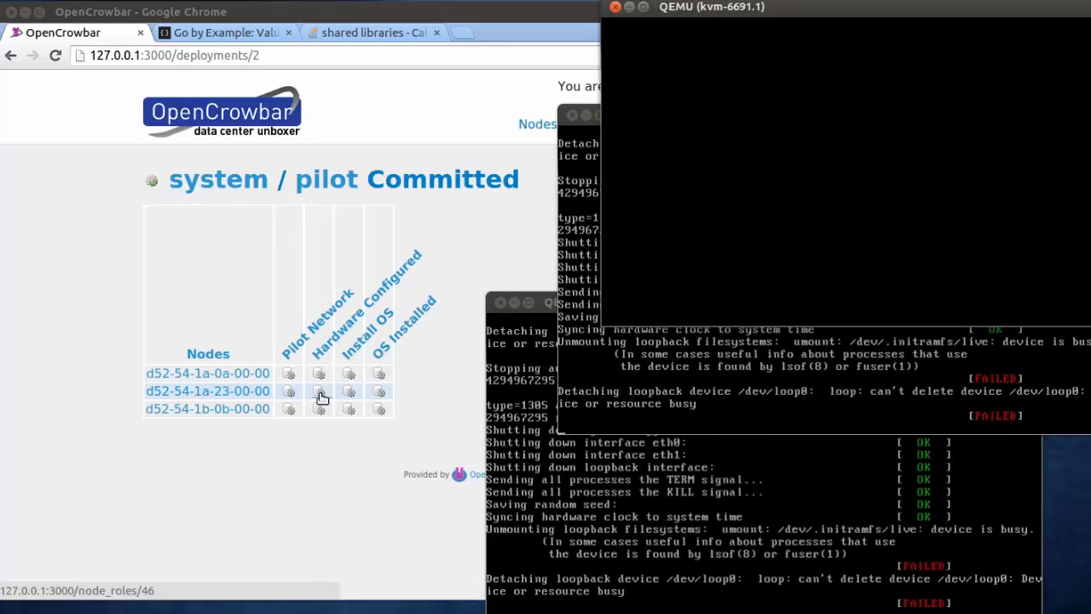
click(195, 190)
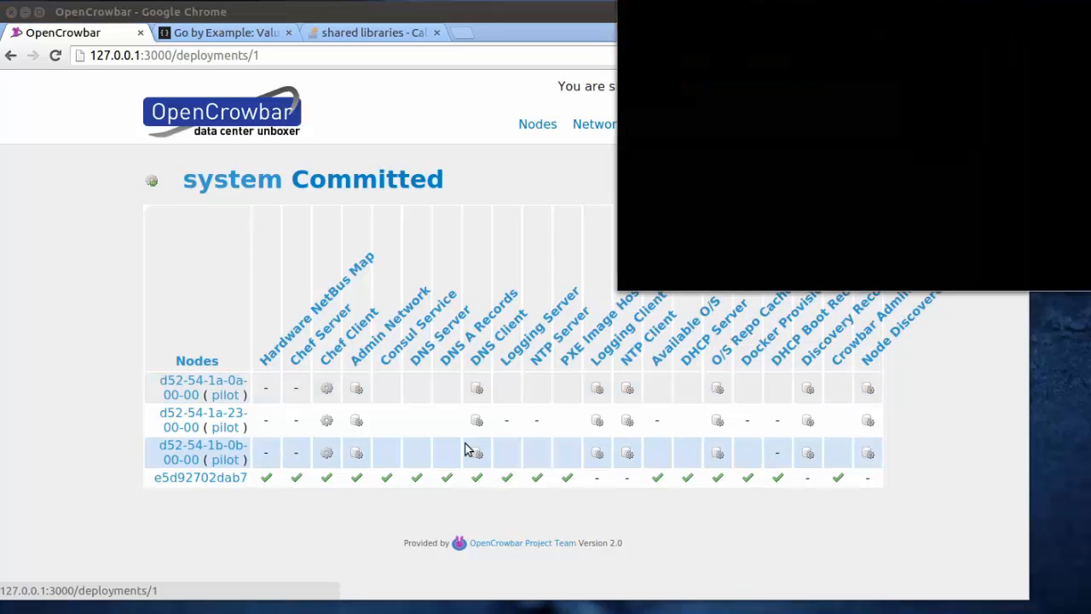
drag(822, 0, 694, 256)
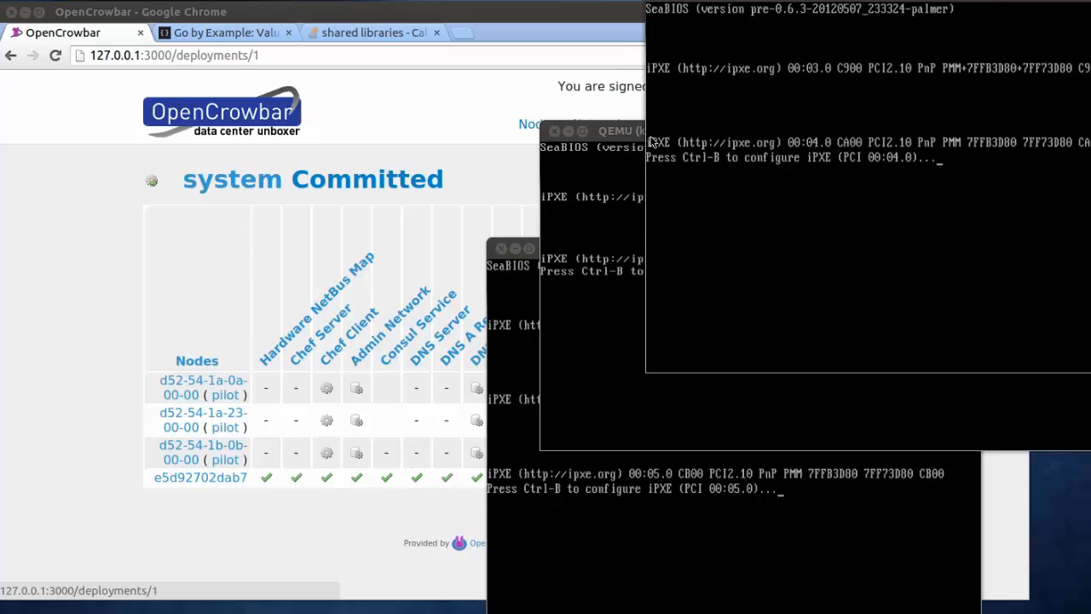
drag(624, 136, 629, 143)
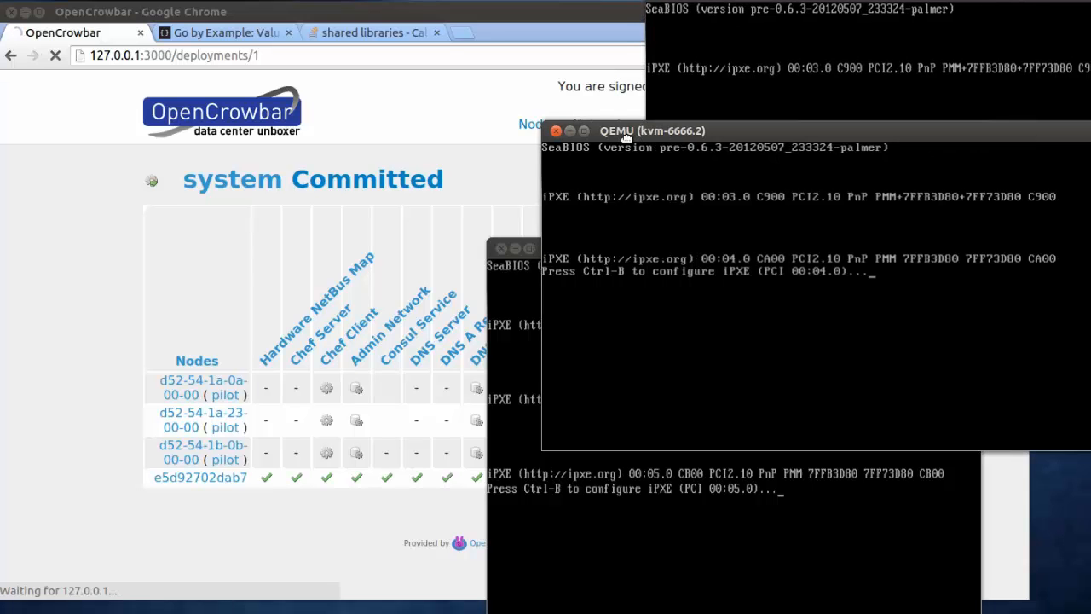
click(456, 141)
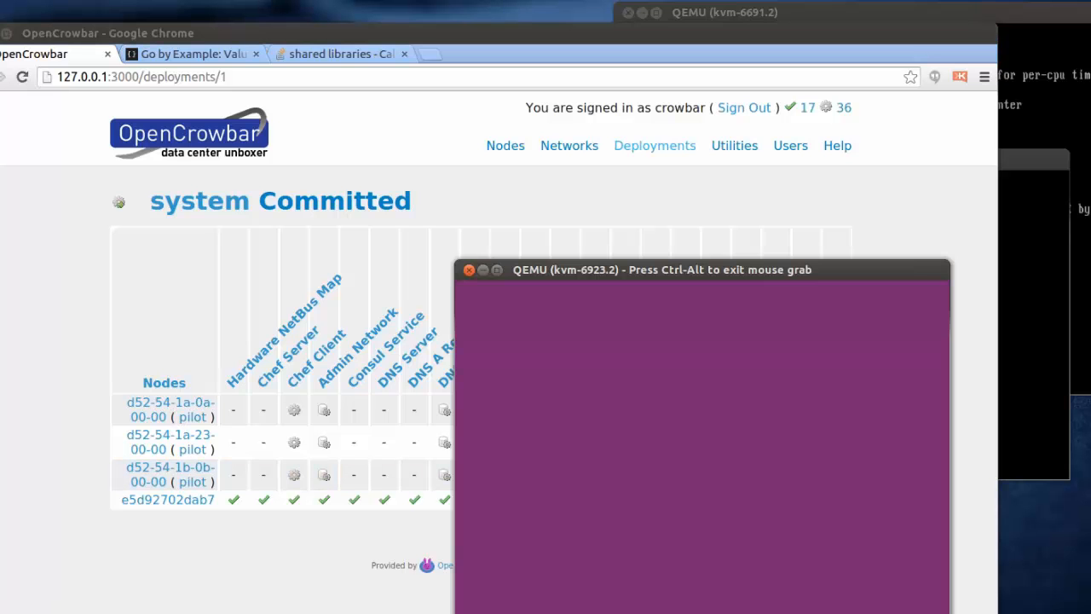
Step: Reposition the Ubuntu and CentOS installer consoles to watch them, then return to the deployment page
key(ctrl+alt)
drag(763, 271, 843, 260)
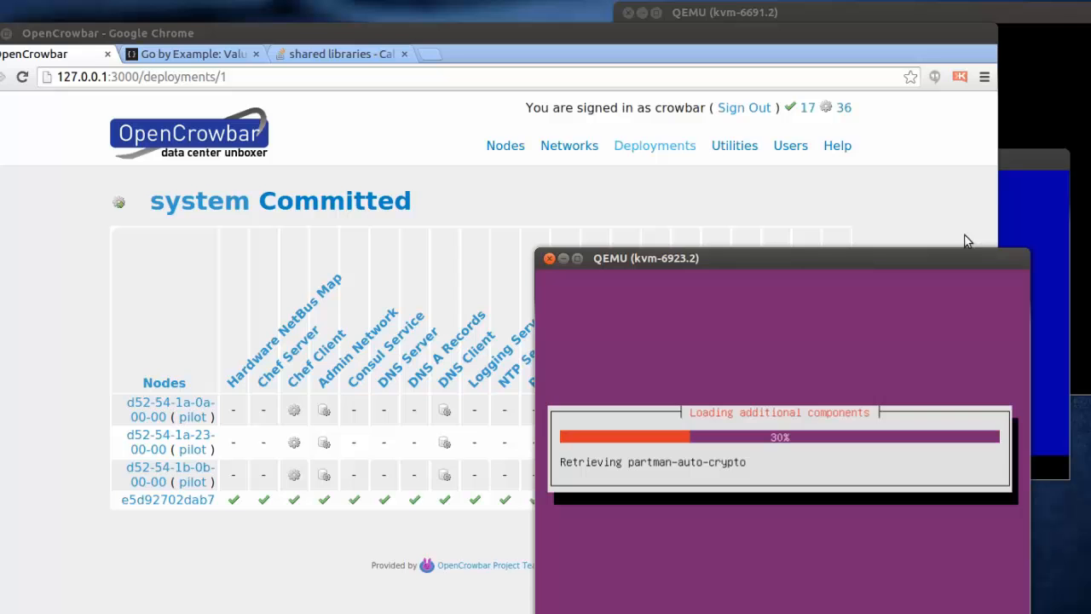
click(1023, 169)
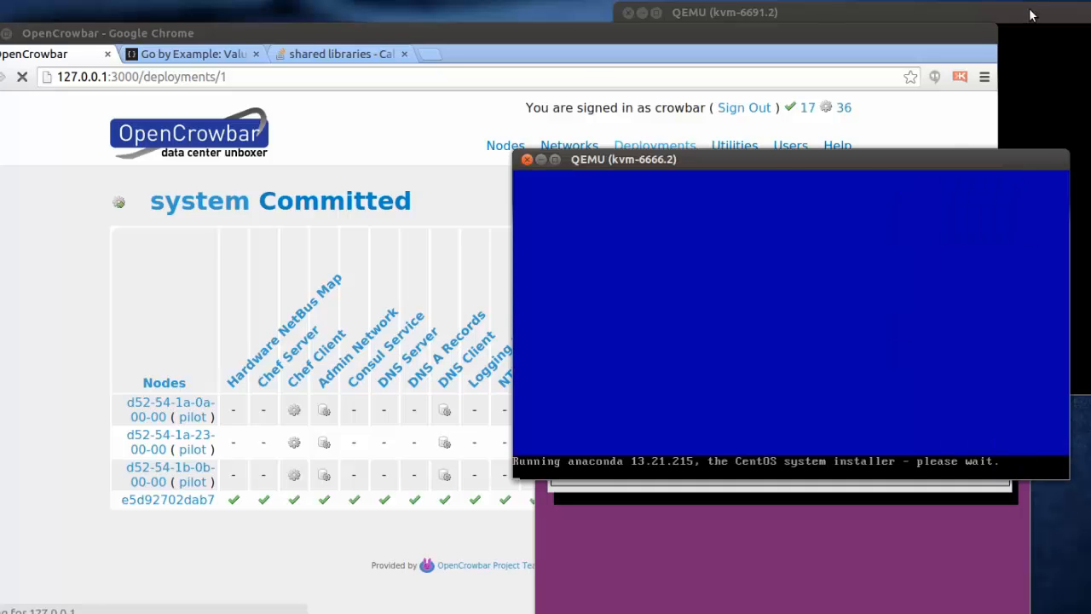
drag(1034, 13, 1042, 23)
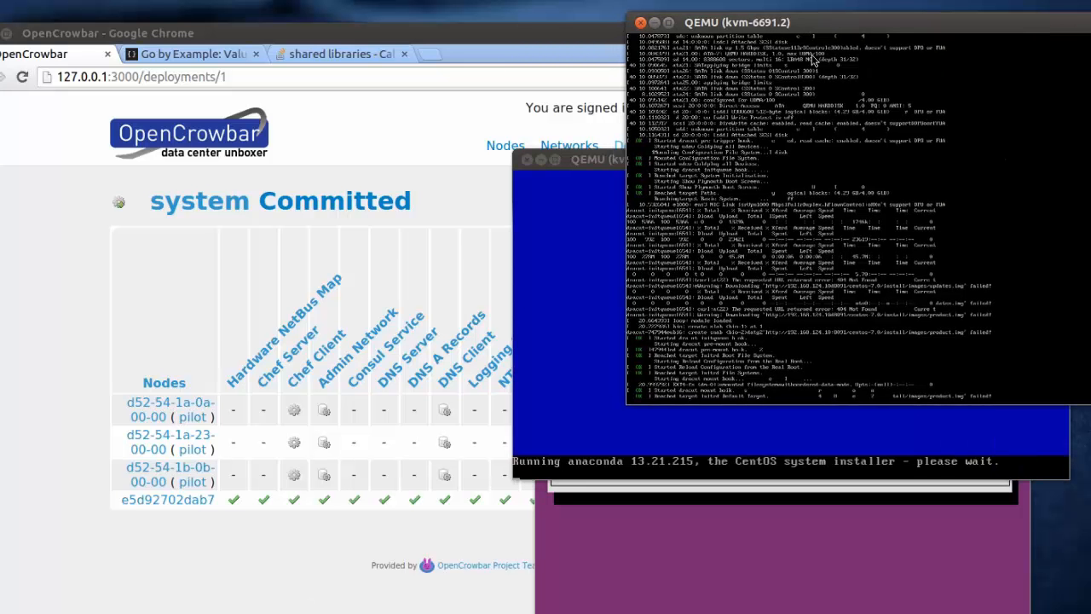
click(617, 160)
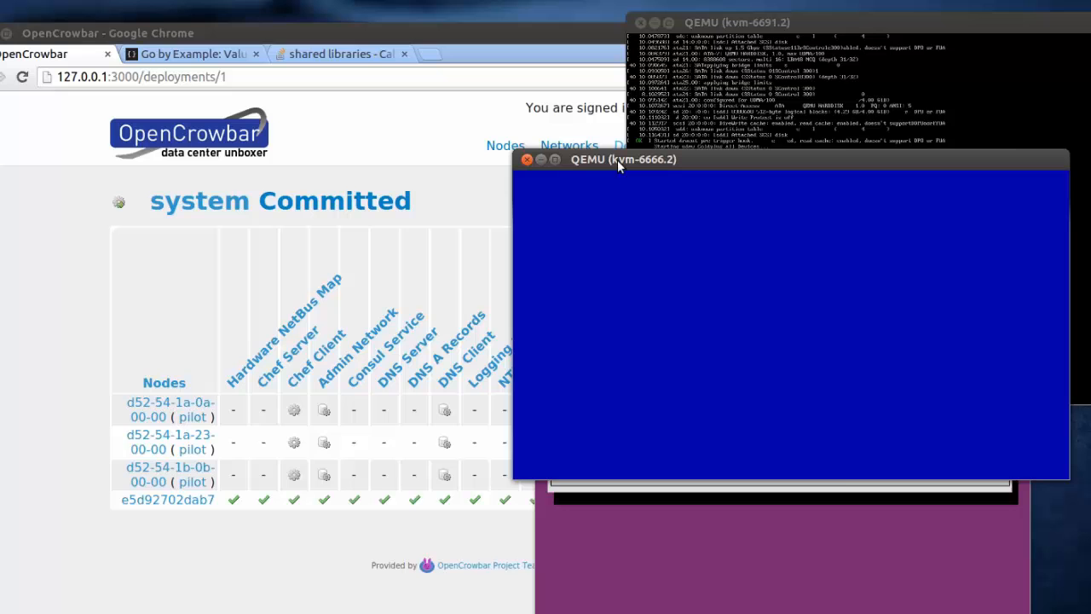
click(537, 535)
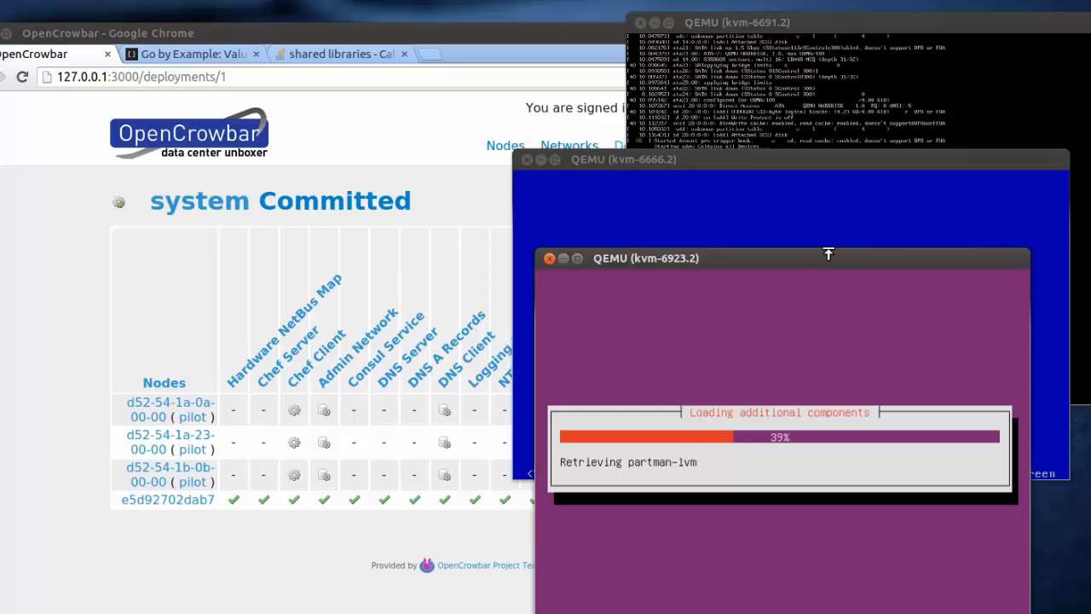
drag(837, 259, 794, 268)
drag(919, 167, 945, 167)
click(548, 32)
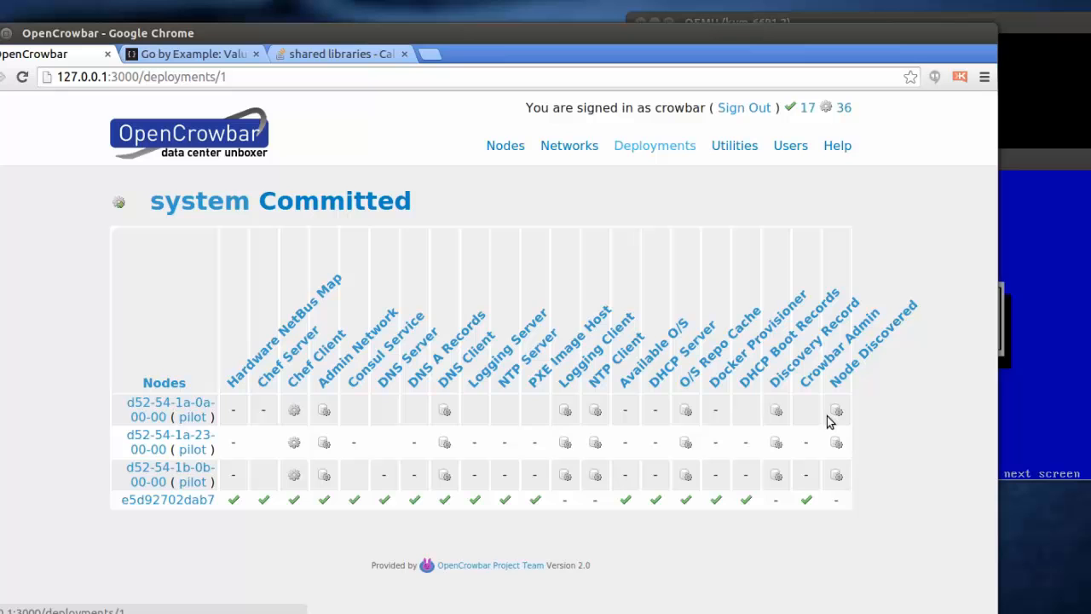
mouse_move(652, 147)
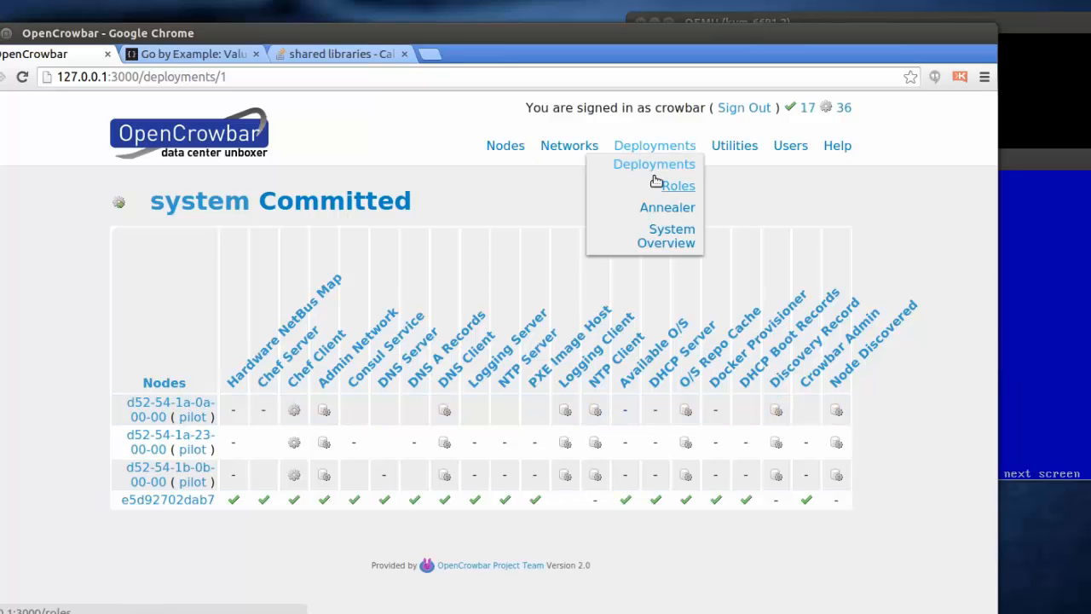
mouse_move(616, 170)
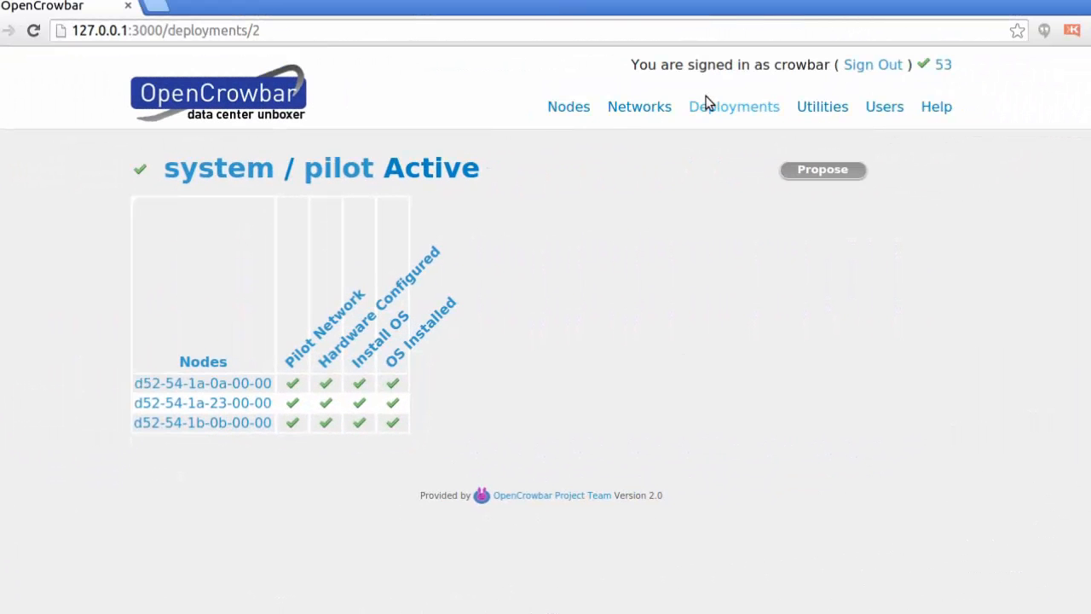
Step: Go via the pilot deployment and first node to the Net-Node Map showing pilot addresses 10.10.10.10–10.10.10.12
mouse_move(710, 114)
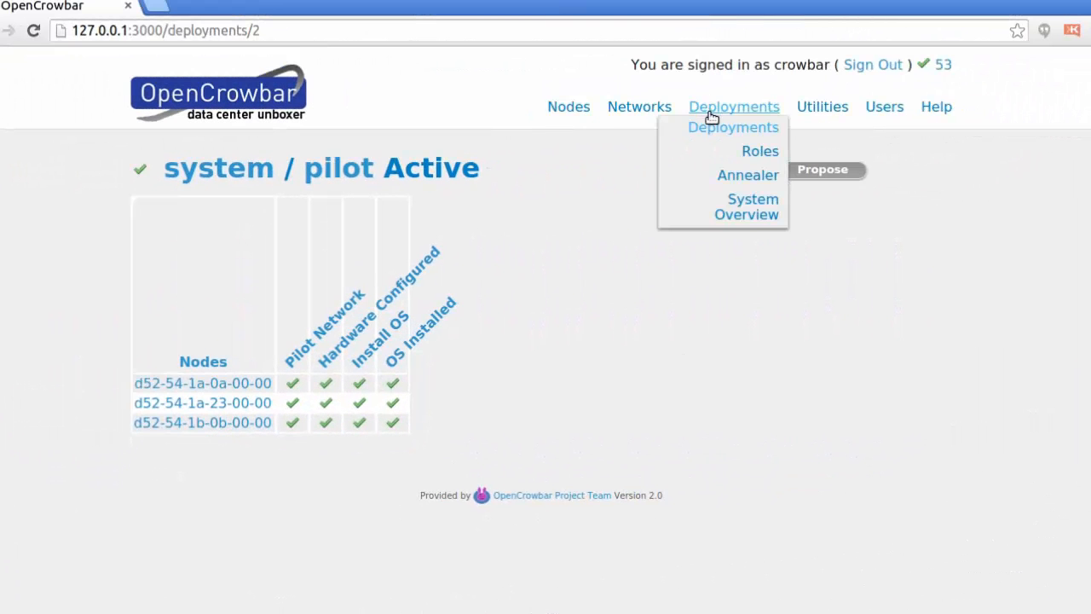
click(644, 130)
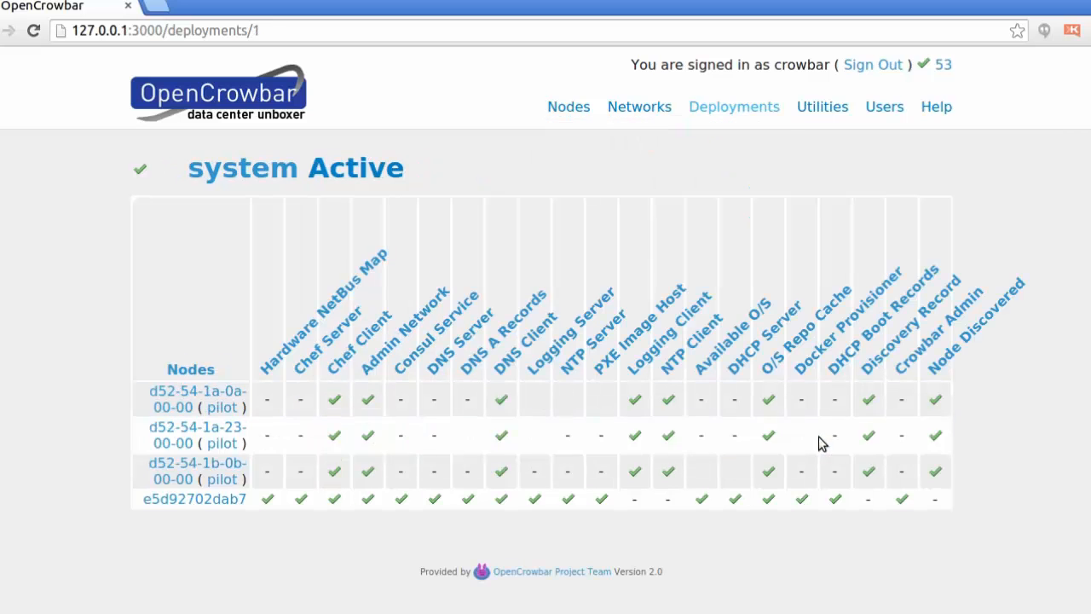
mouse_move(731, 109)
mouse_move(694, 126)
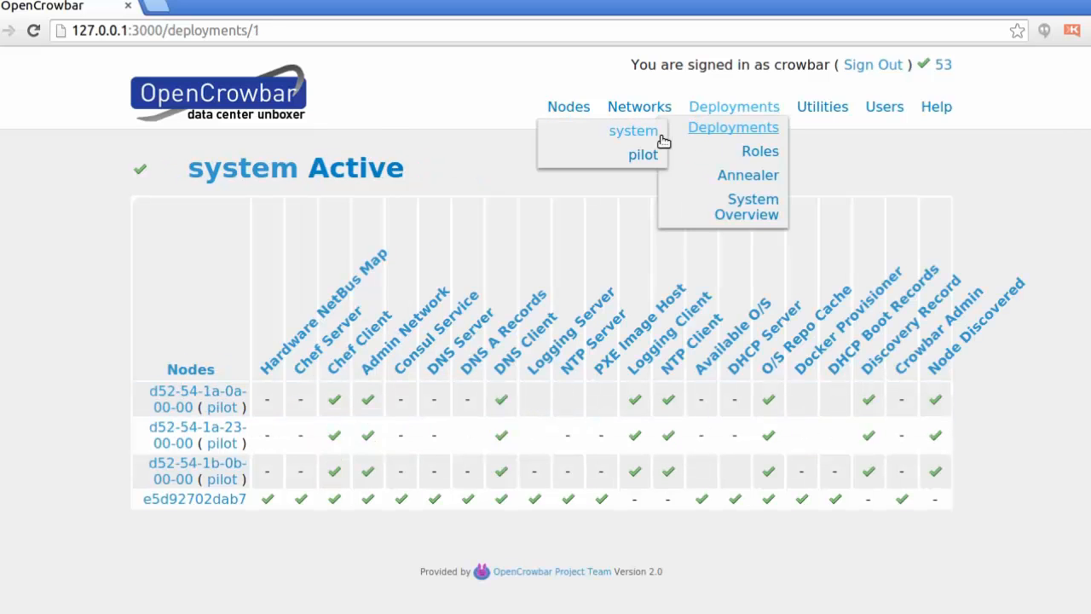
click(643, 157)
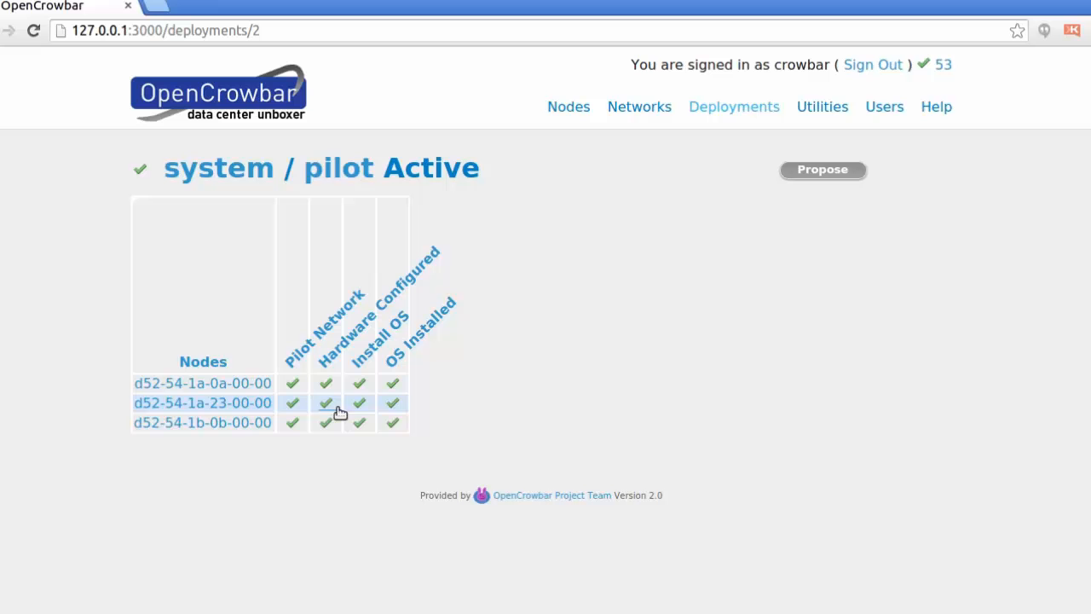
click(236, 390)
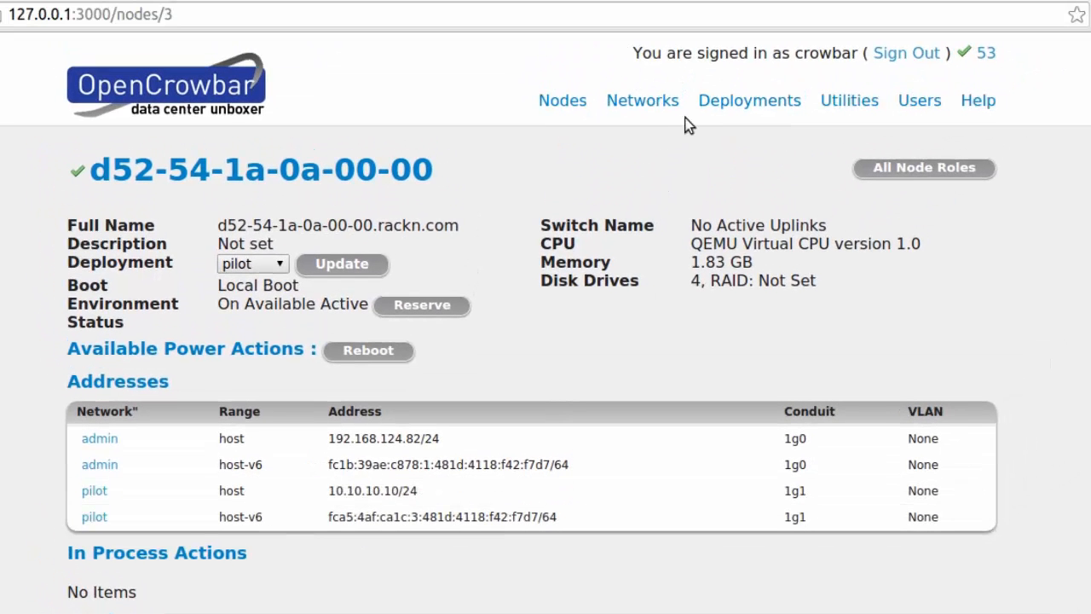
mouse_move(607, 113)
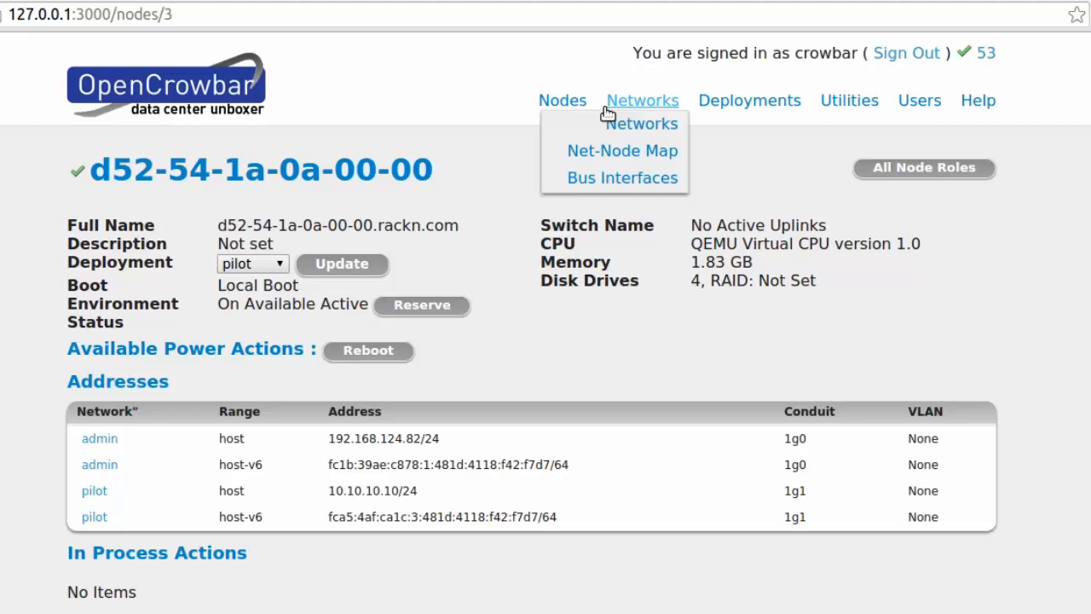
click(635, 158)
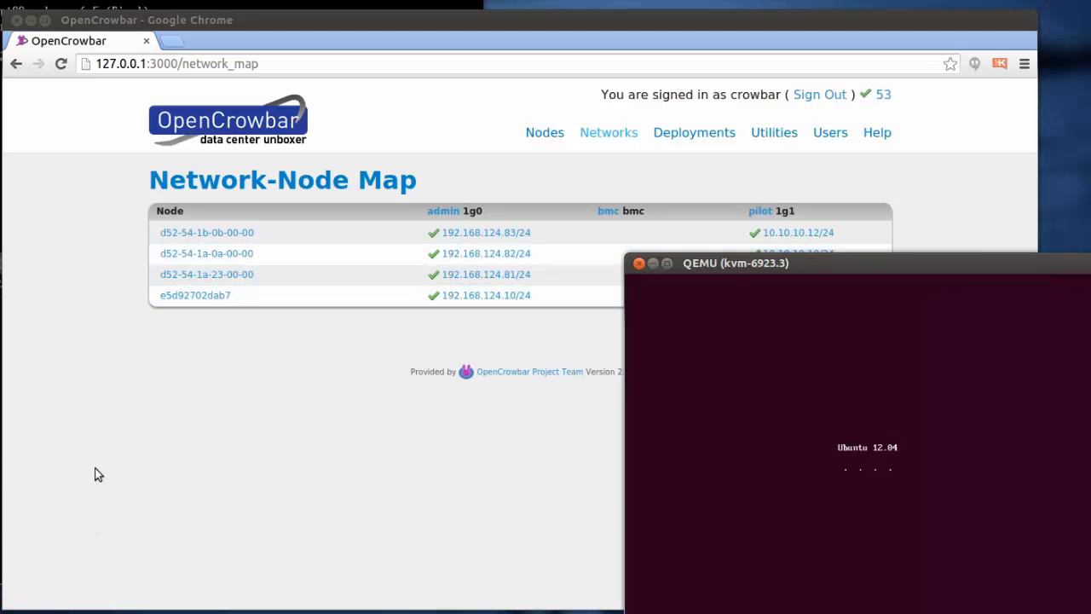
Step: Move the kvm-6691.3 console to the lower right and place the admin terminal at upper centre
click(0, 520)
click(428, 460)
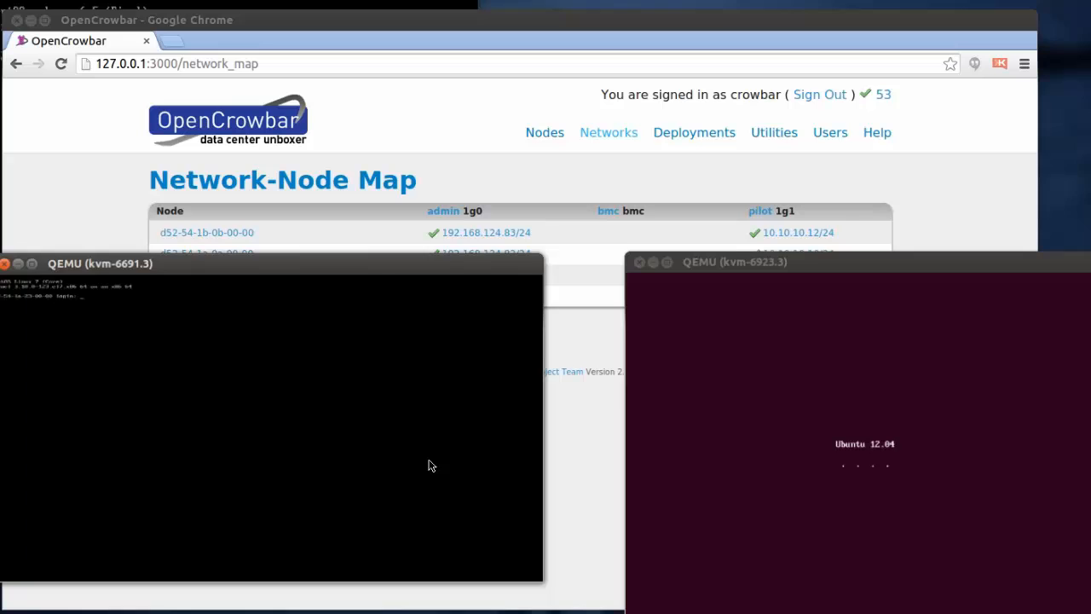
drag(218, 267, 725, 348)
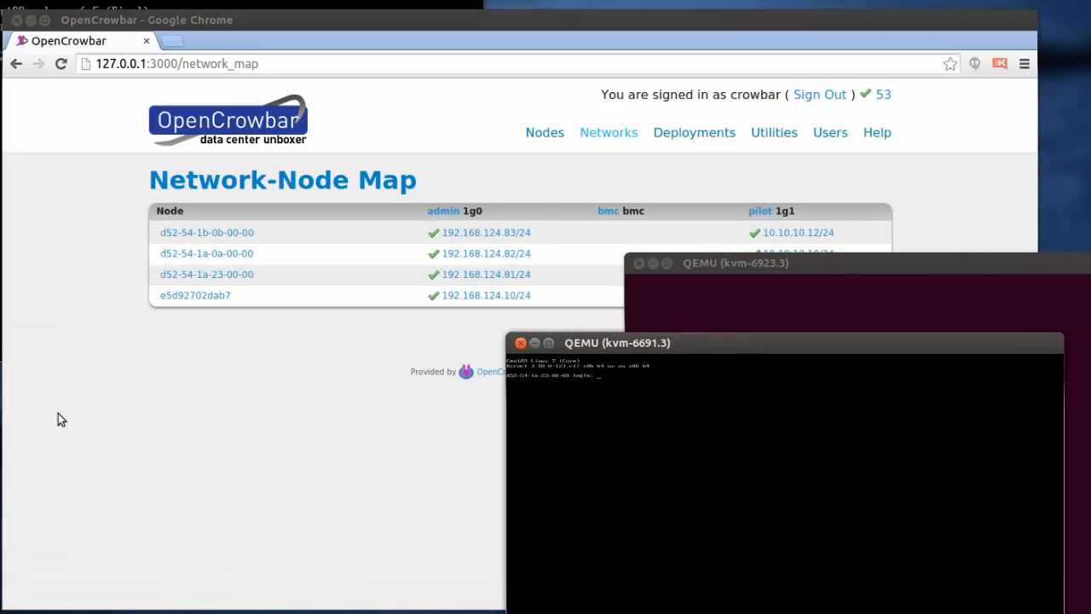
click(0, 140)
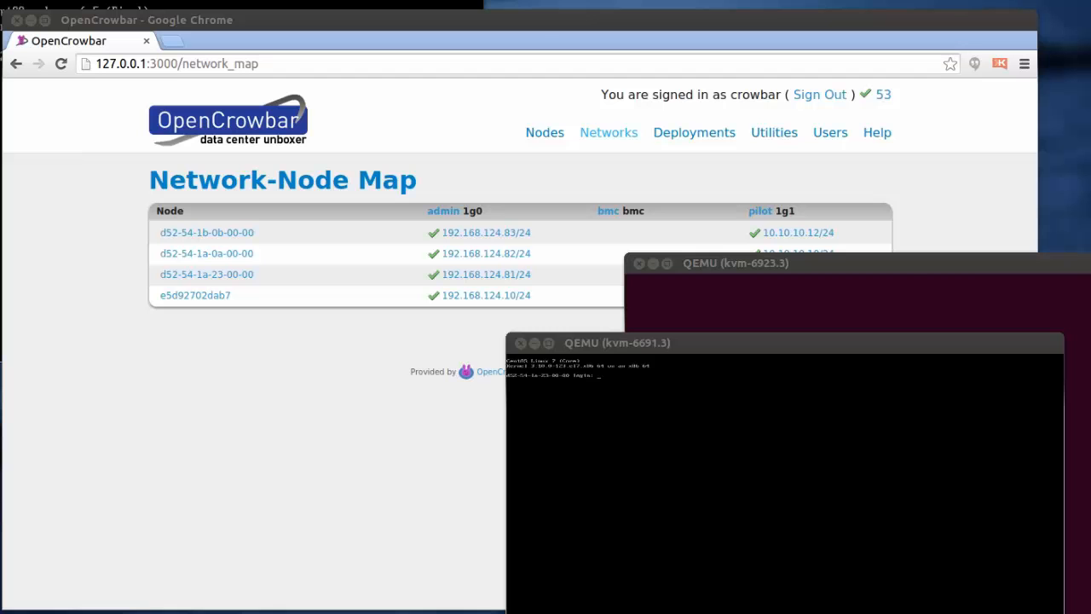
drag(1090, 196, 637, 12)
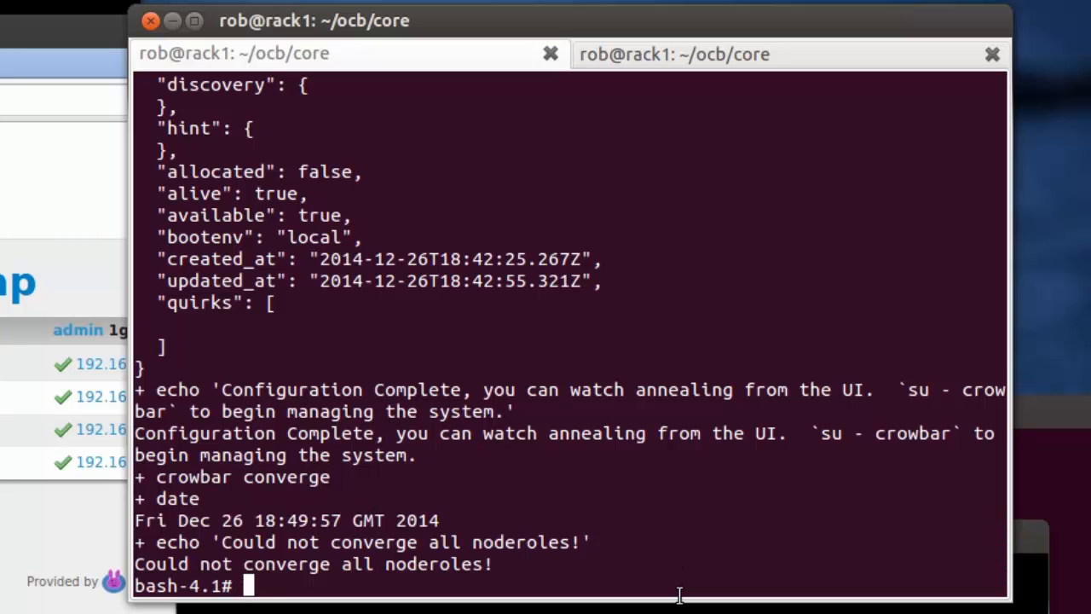
Step: Clear the screen and confirm 192.168.124.81 answers ping
key(Return)
key(Return)
text(c)
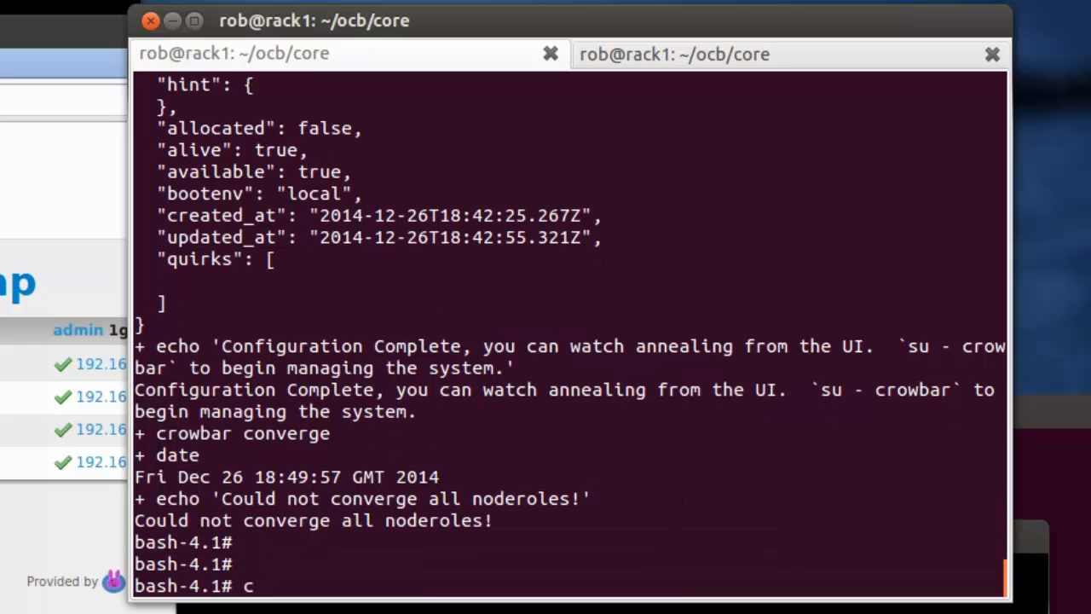
text(lear)
key(Return)
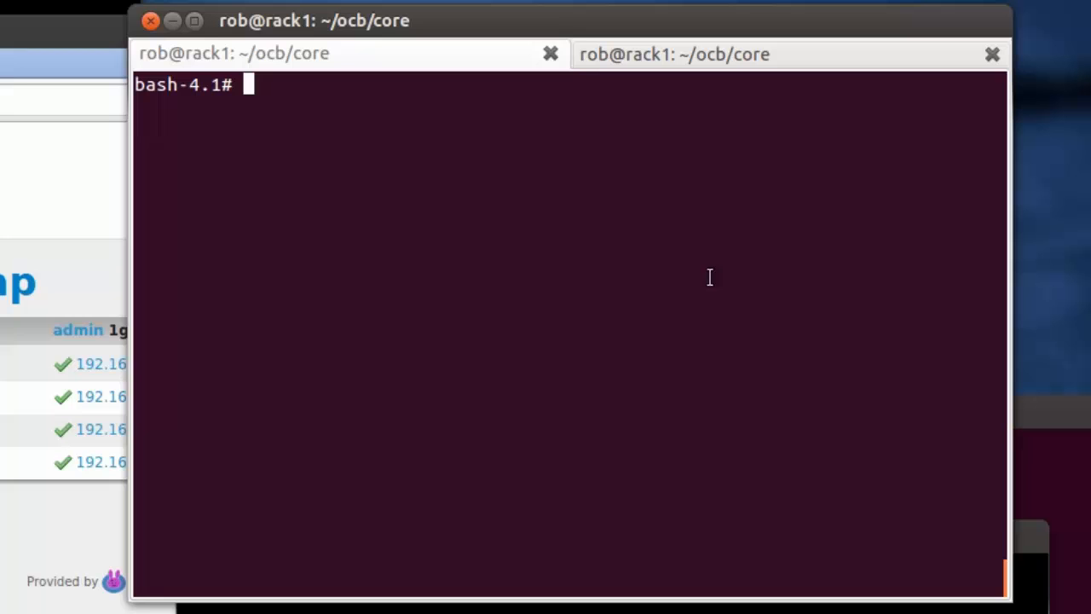
drag(567, 25, 205, 400)
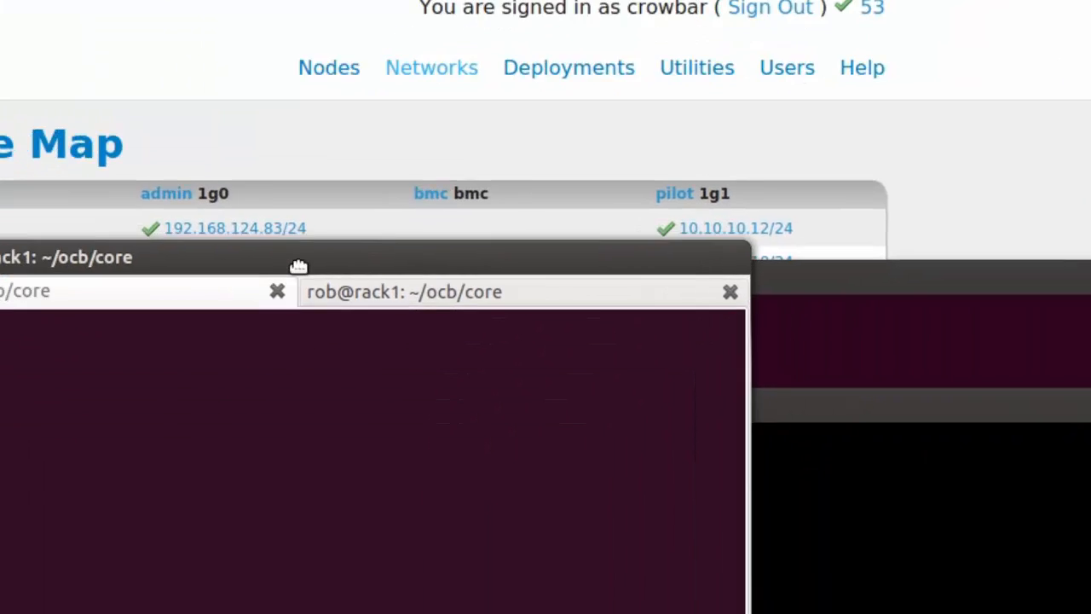
text(ping 192.)
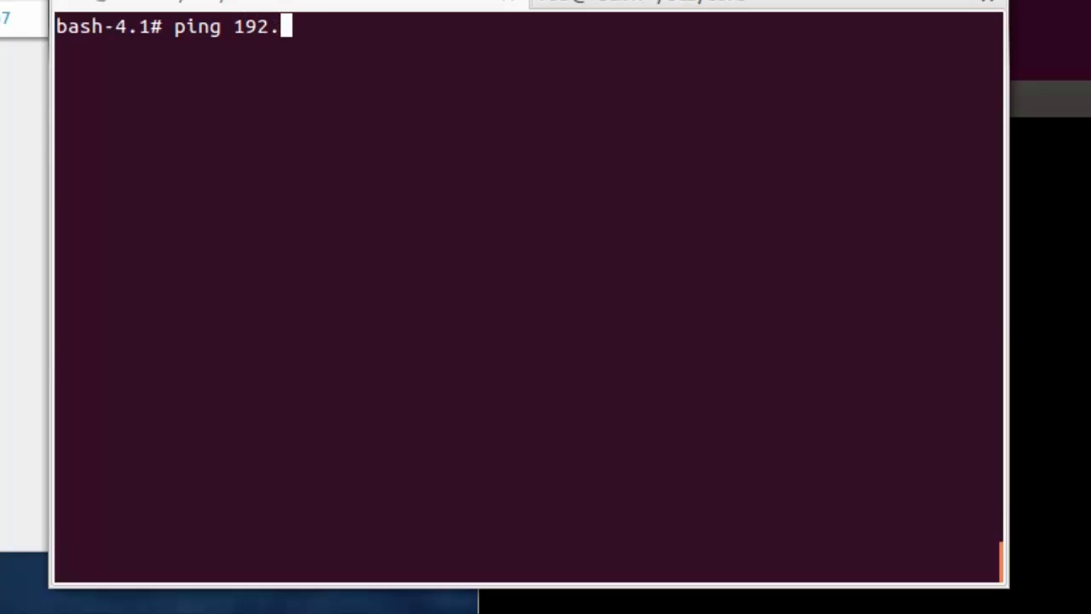
text(168.)
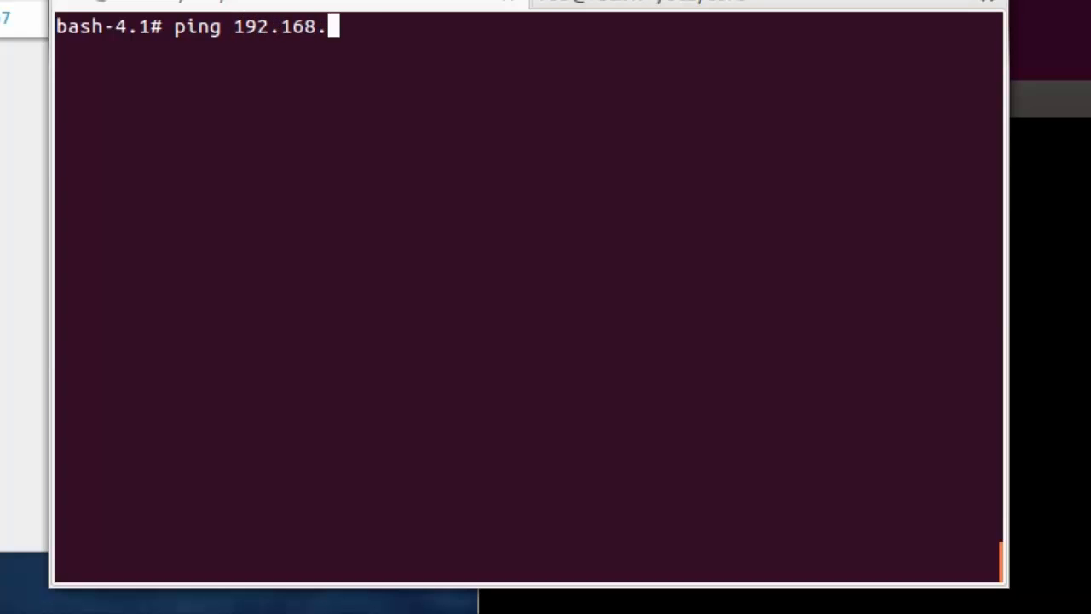
text(124.81)
key(Return)
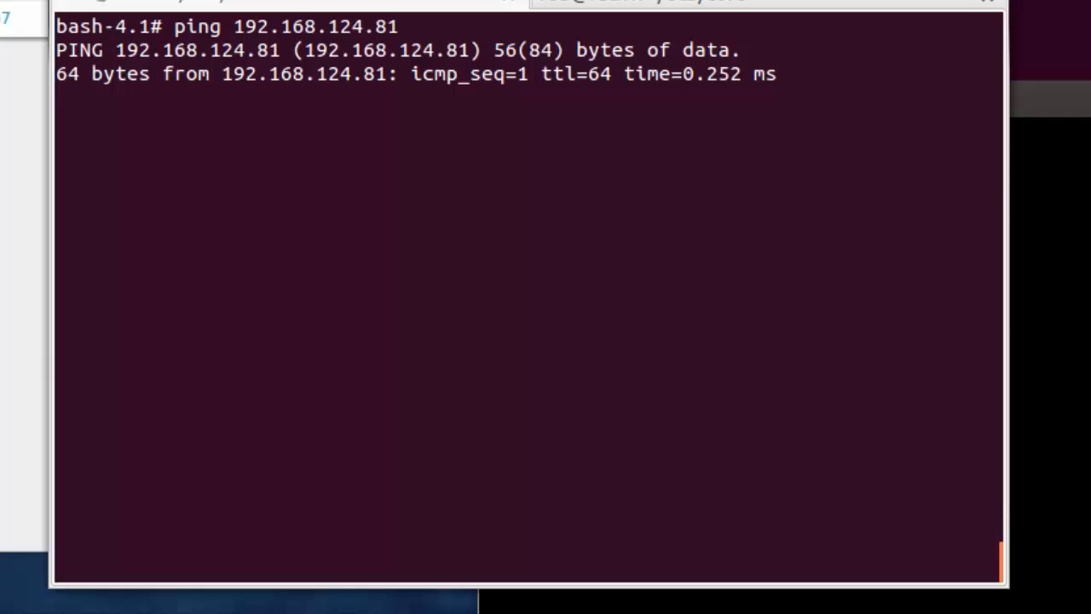
key(ctrl+c)
Step: Ping the pilot address 10.10.10.10 and see it does not answer
key(Up)
key(BackSpace)
key(BackSpace)
key(BackSpace)
key(BackSpace)
key(BackSpace)
key(BackSpace)
key(BackSpace)
key(BackSpace)
key(BackSpace)
key(BackSpace)
key(BackSpace)
key(BackSpace)
key(BackSpace)
key(BackSpace)
key(BackSpace)
key(BackSpace)
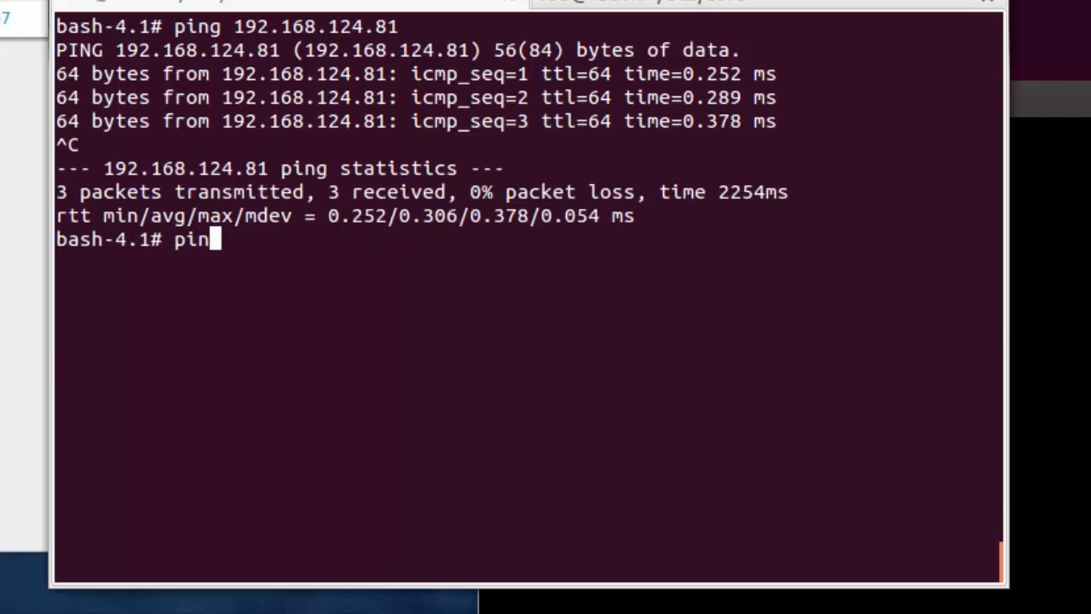
text(g 10.10.10.)
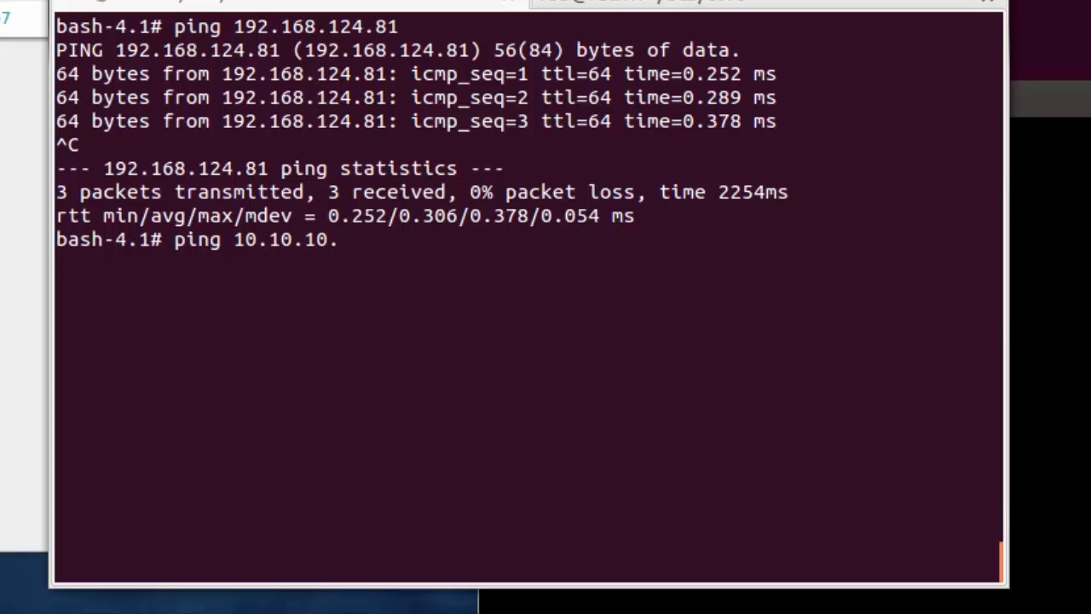
text(11)
key(alt+Tab)
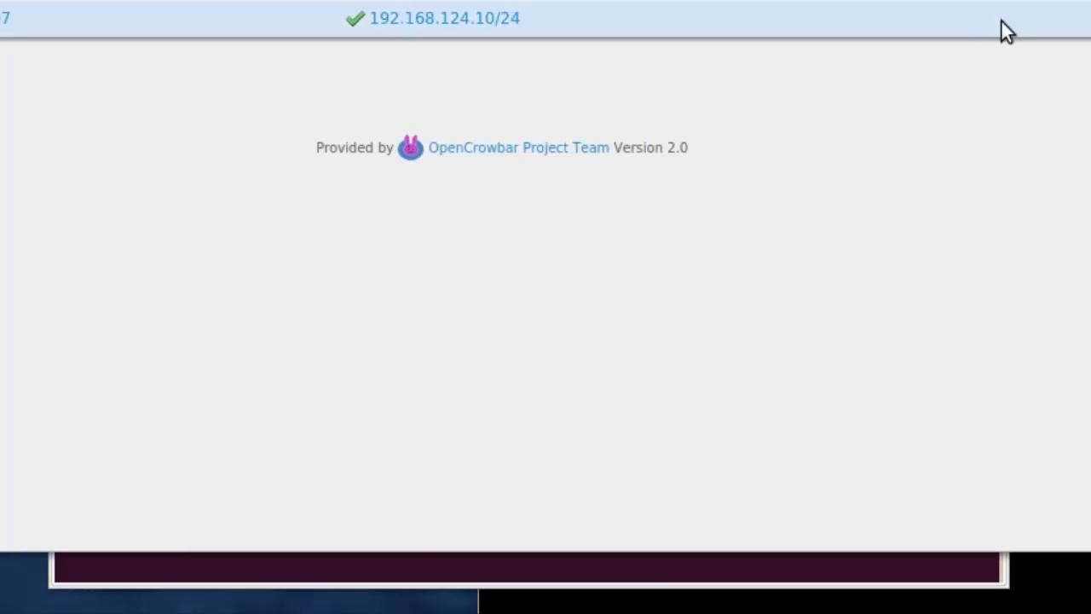
click(669, 577)
text(=)
key(BackSpace)
key(BackSpace)
text(0)
key(Return)
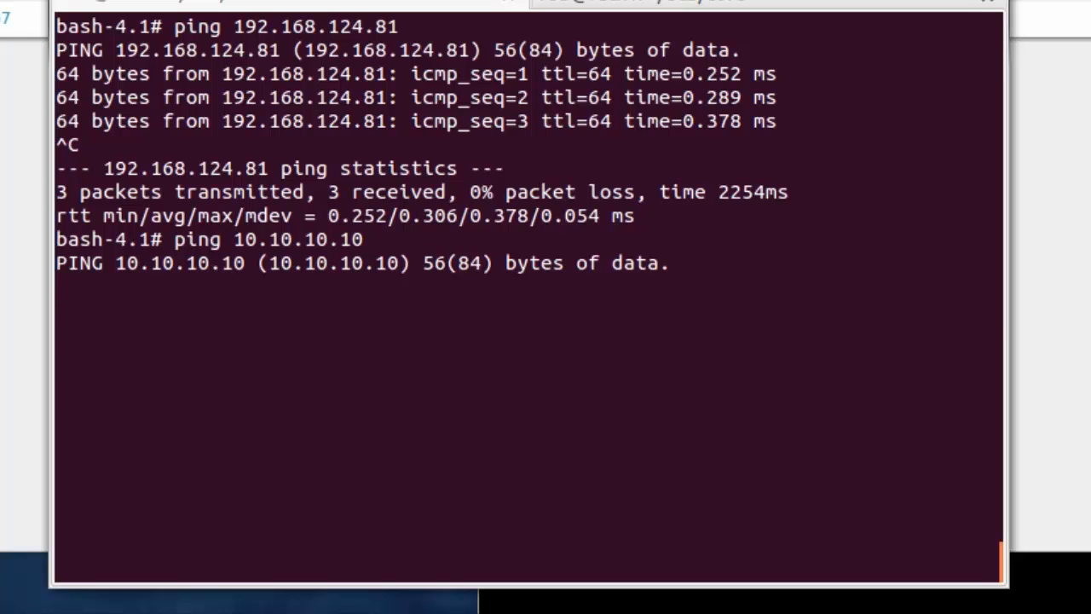
key(ctrl+c)
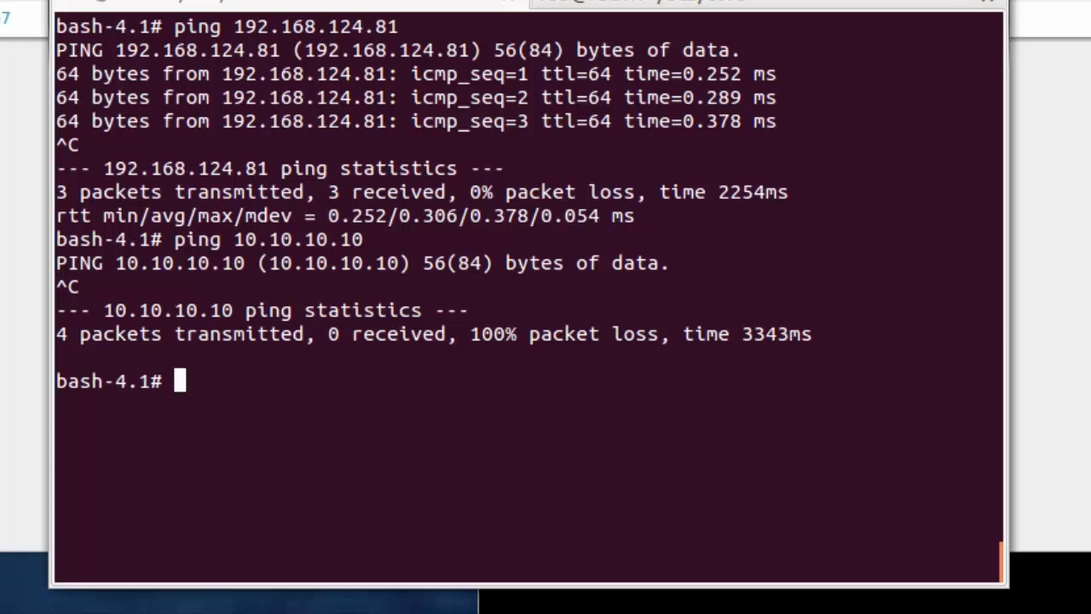
Step: Switch to the crowbar user with su - crowbar and open a new host shell tab
text(su)
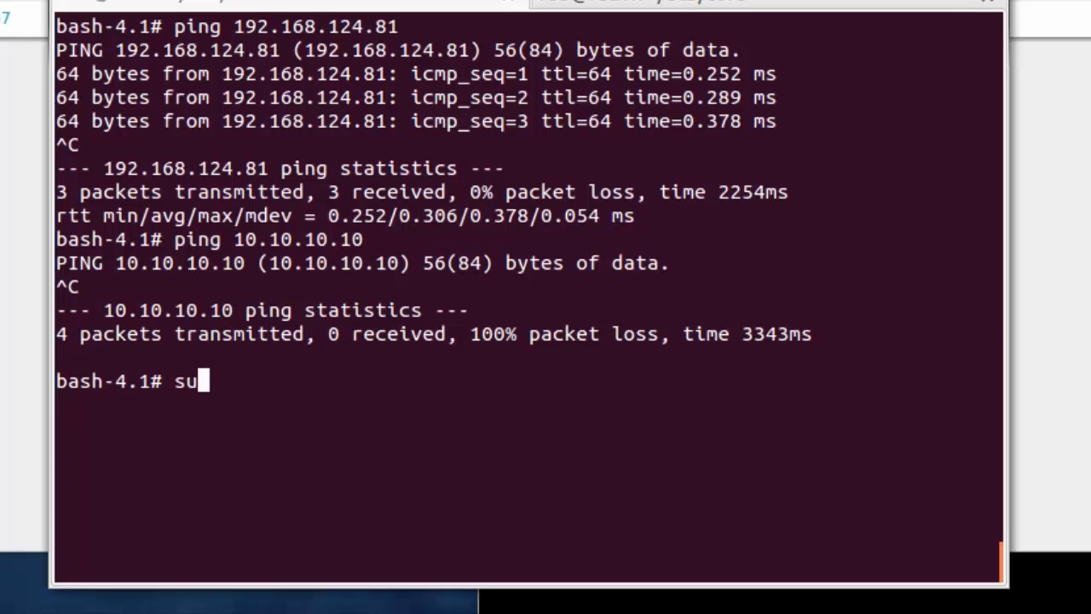
text( - crowbar)
key(Return)
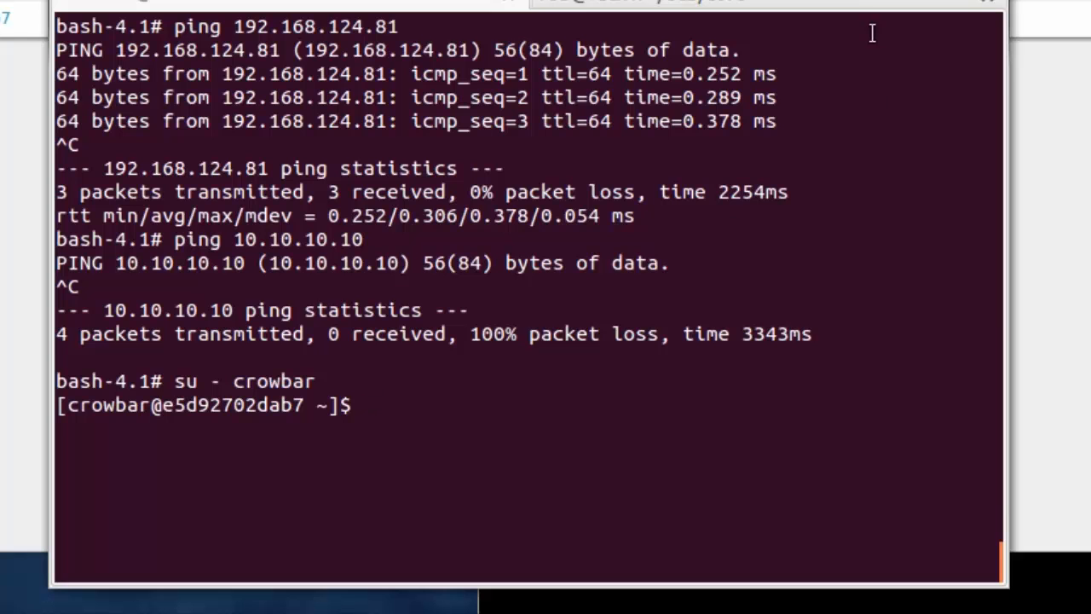
key(ctrl+shift+t)
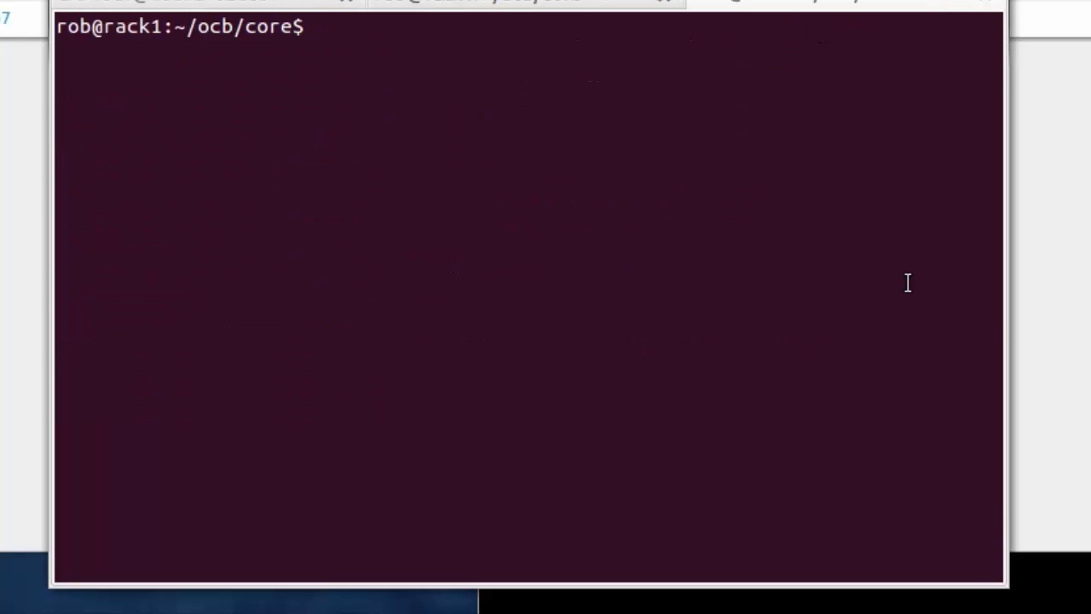
Step: Ping 192.168.124.81 from the host shell and see no reply
text(ping )
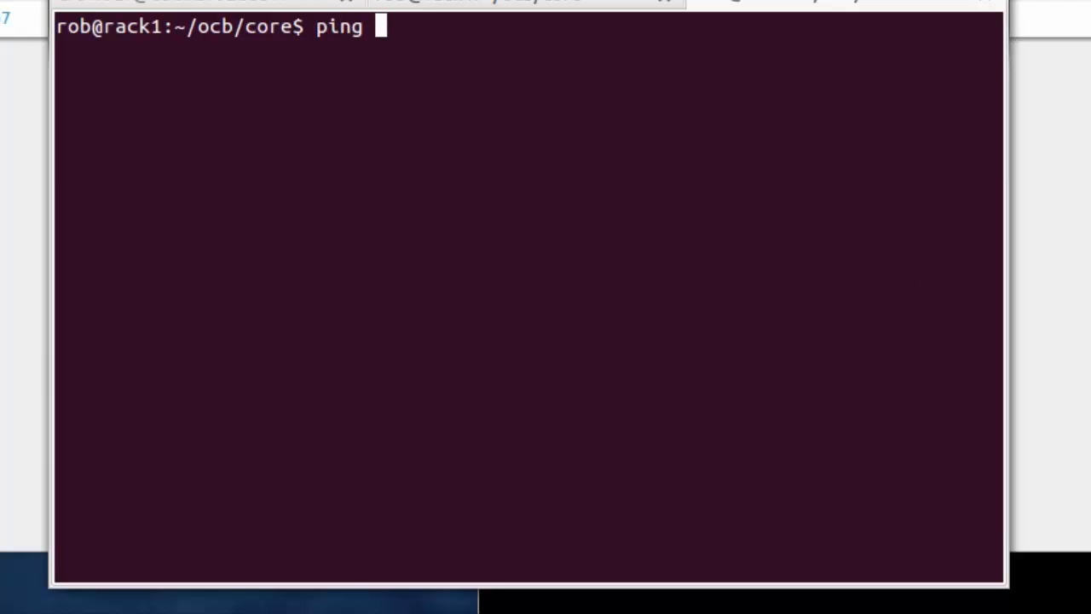
text(192.)
key(Return)
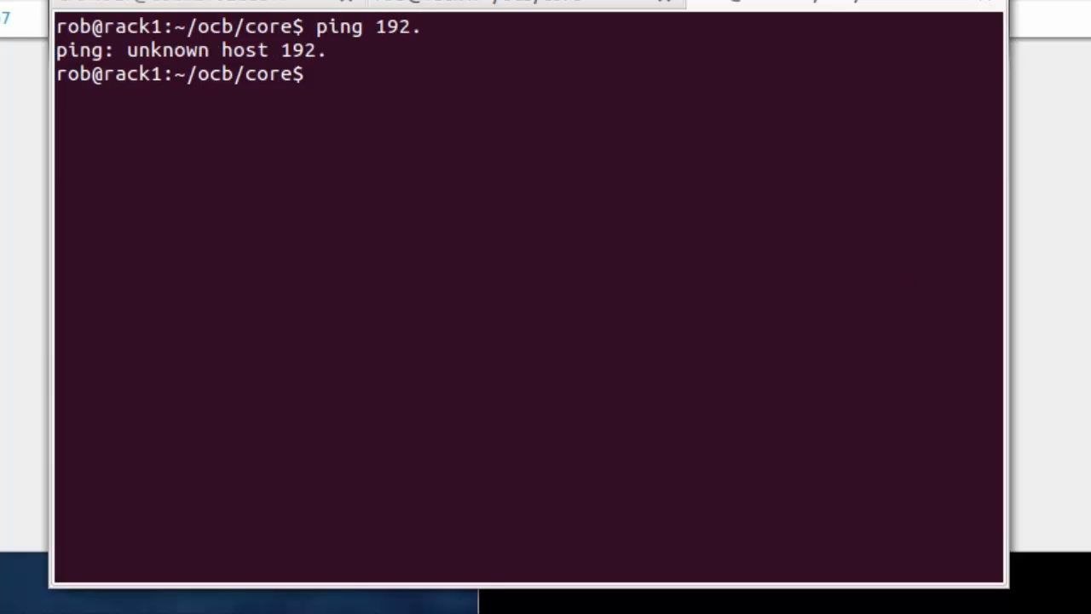
key(ctrl+c)
key(Up)
text(168.124.)
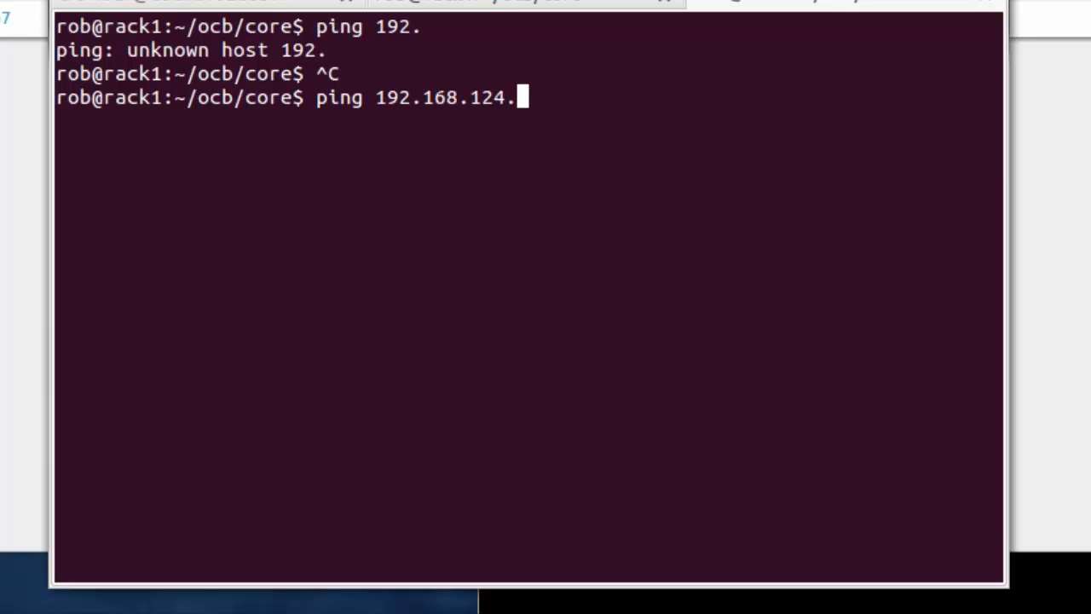
text(81)
key(Return)
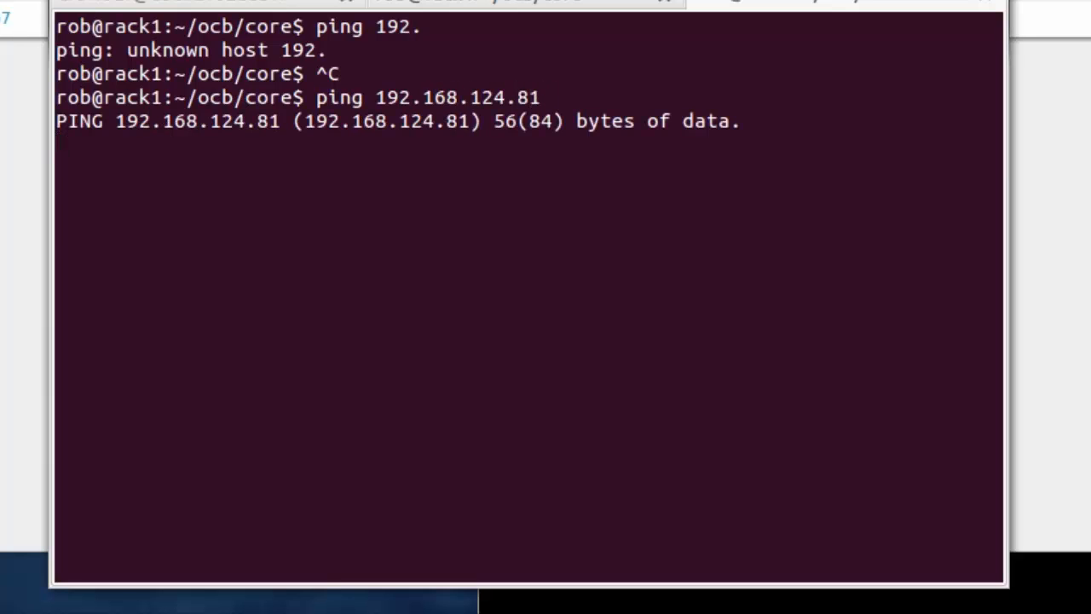
key(ctrl+c)
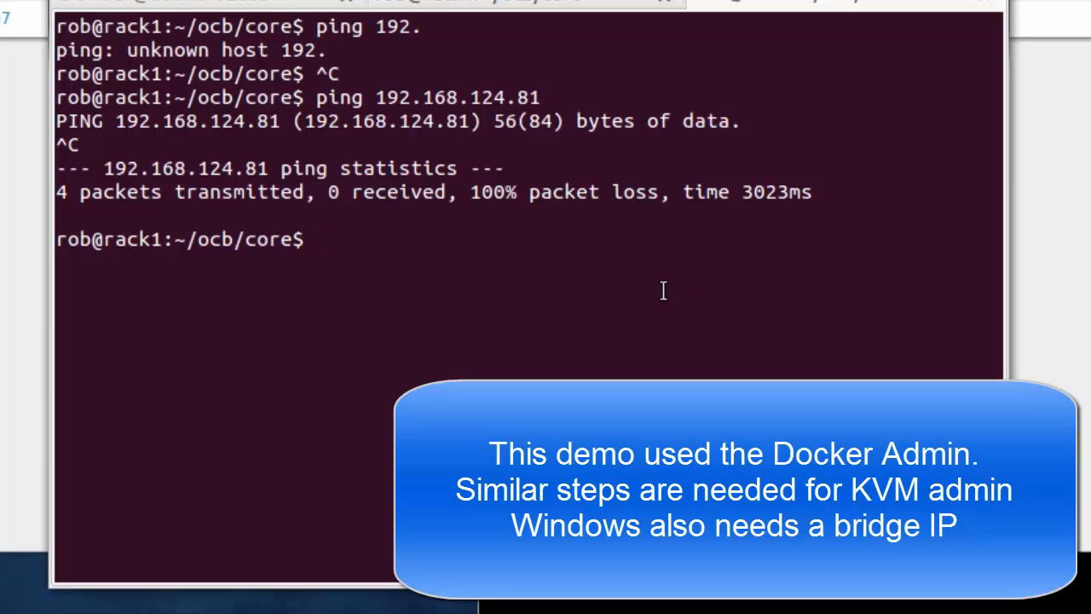
Step: Bridge eth0 into docker0 with brctl and add address 192.168.124.2 to docker0
text(sudo )
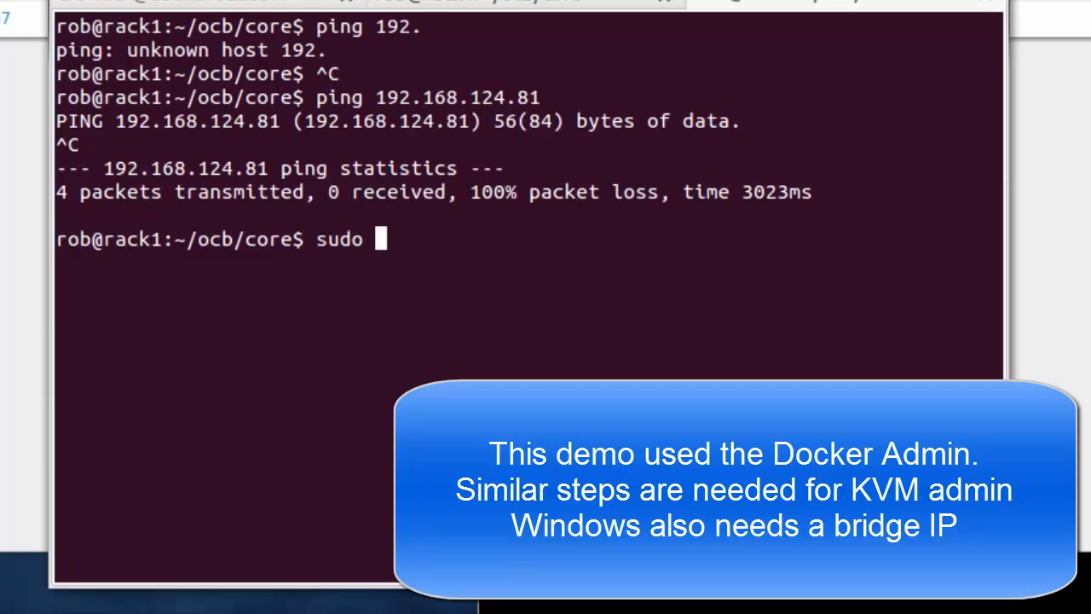
text(brct)
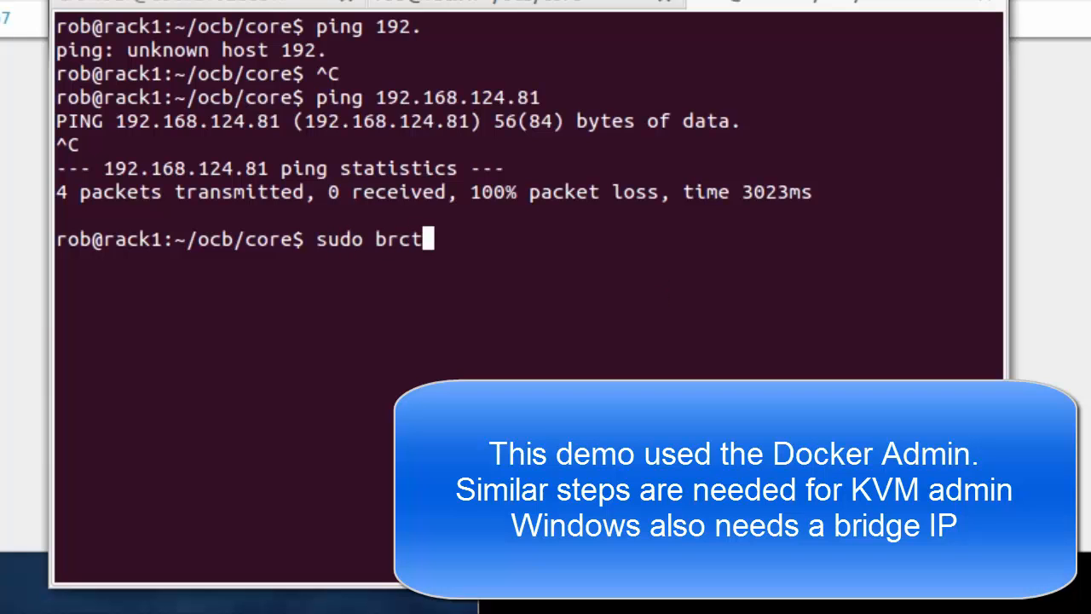
text(l ad)
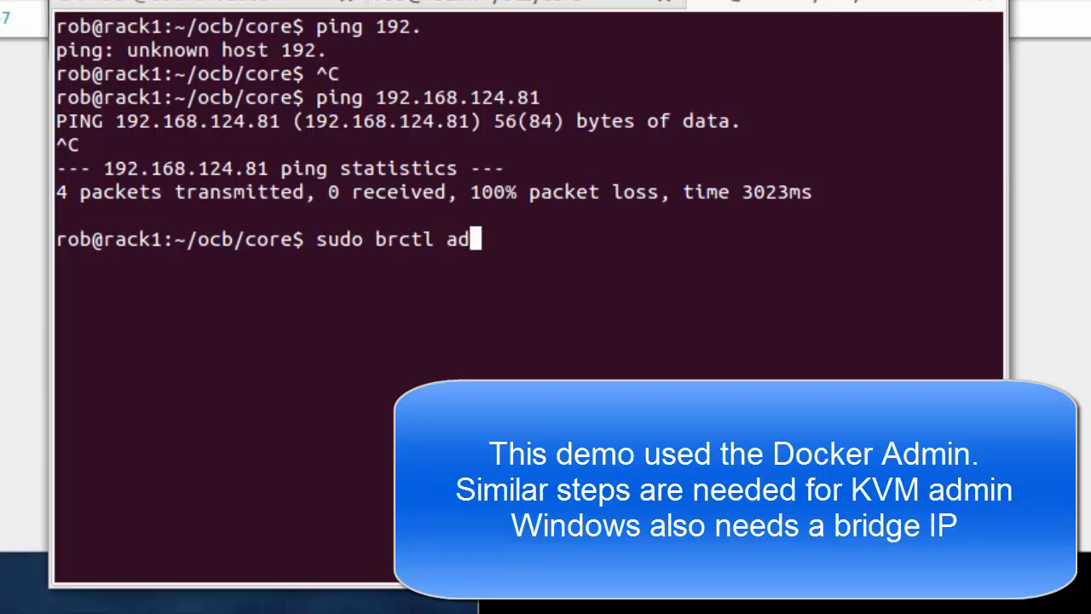
text(dif docker0)
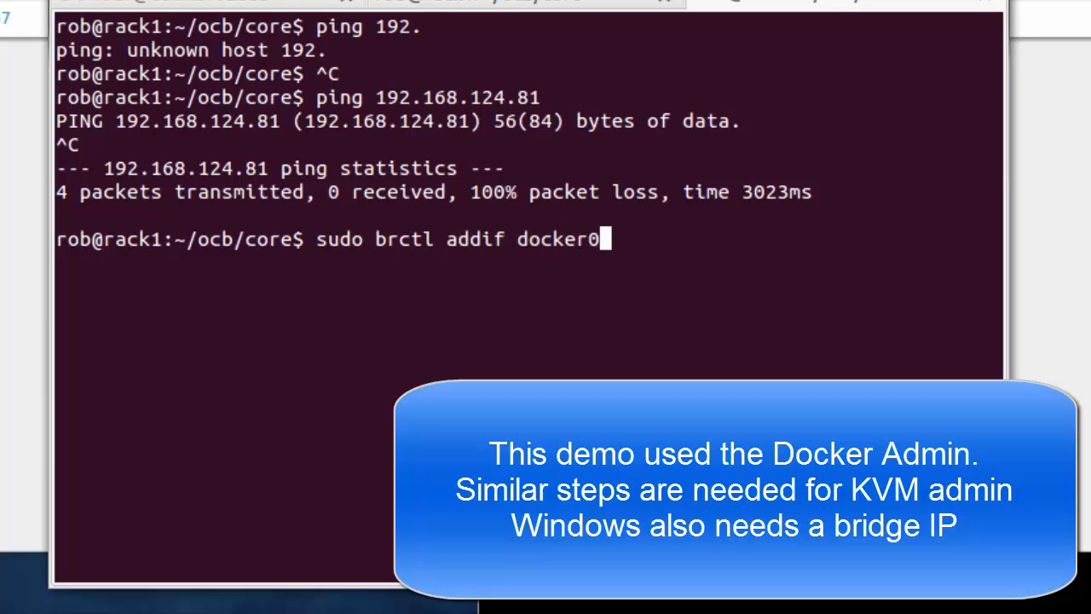
text( eth0)
key(Return)
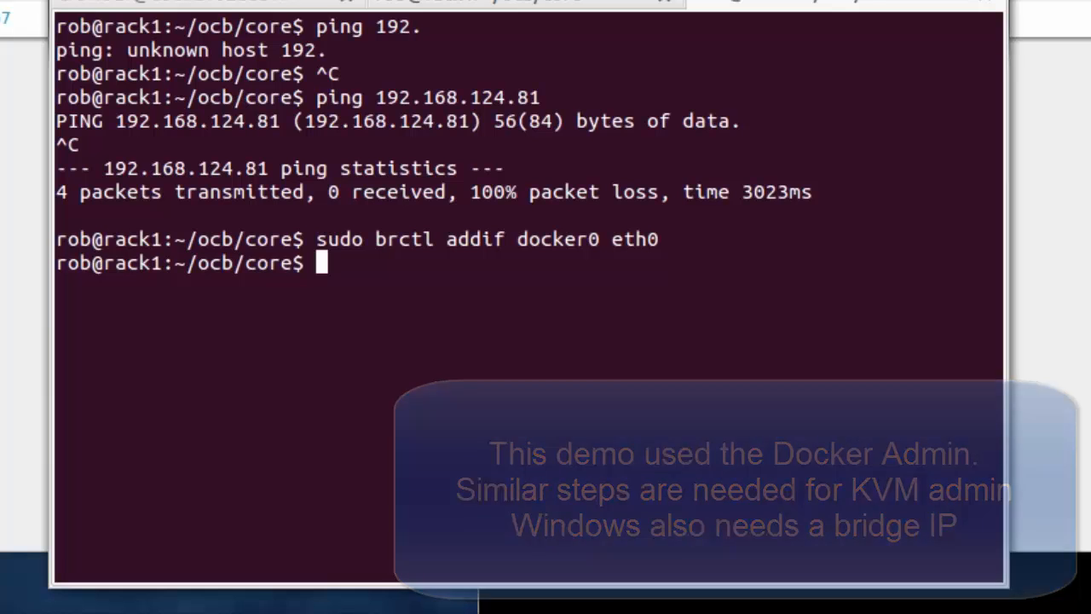
text(ip)
key(BackSpace)
key(BackSpace)
key(BackSpace)
text(sudo)
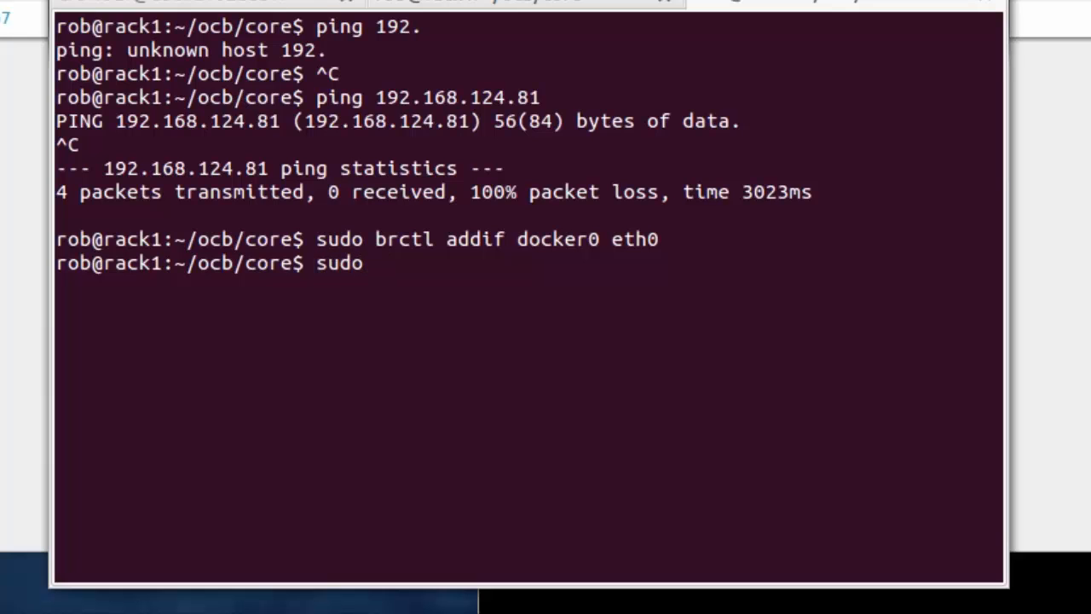
text( ip a a add )
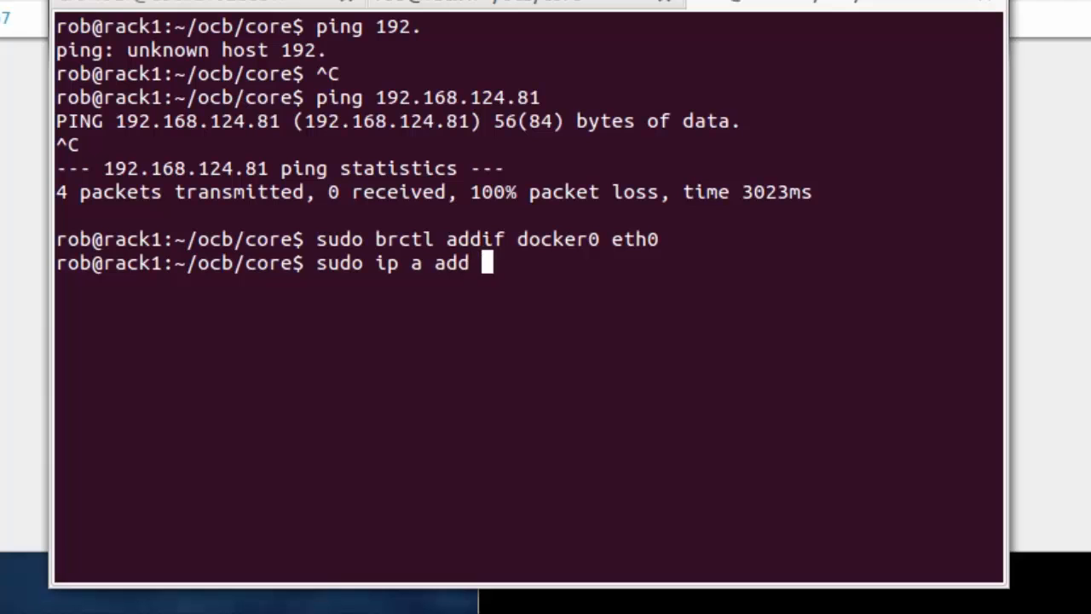
text(192.16)
text(8.124)
text(.2)
text( dev deco)
key(BackSpace)
key(BackSpace)
key(BackSpace)
text(ocker0)
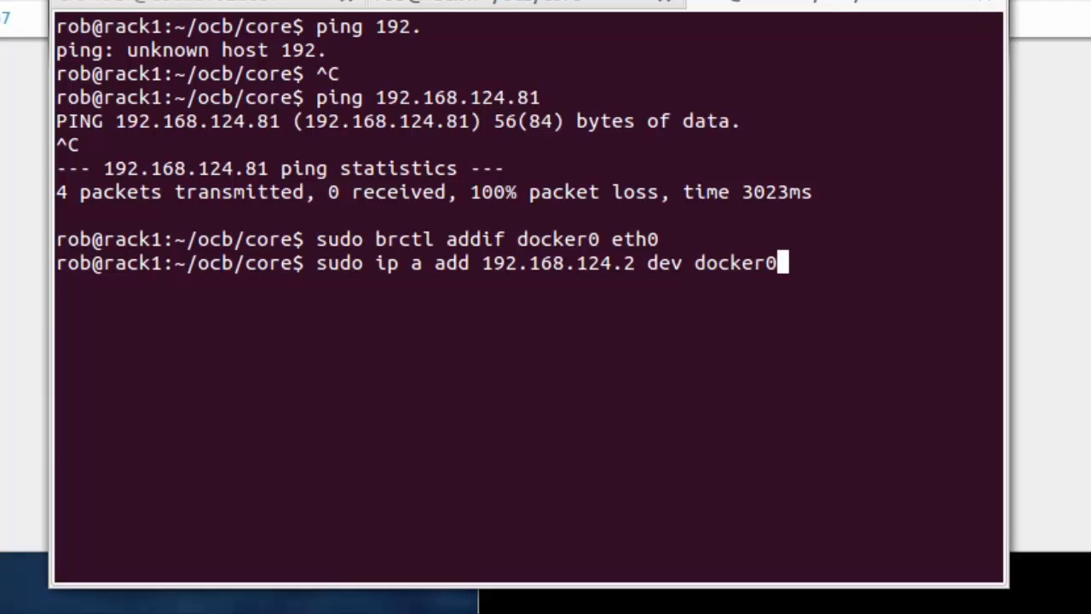
key(Return)
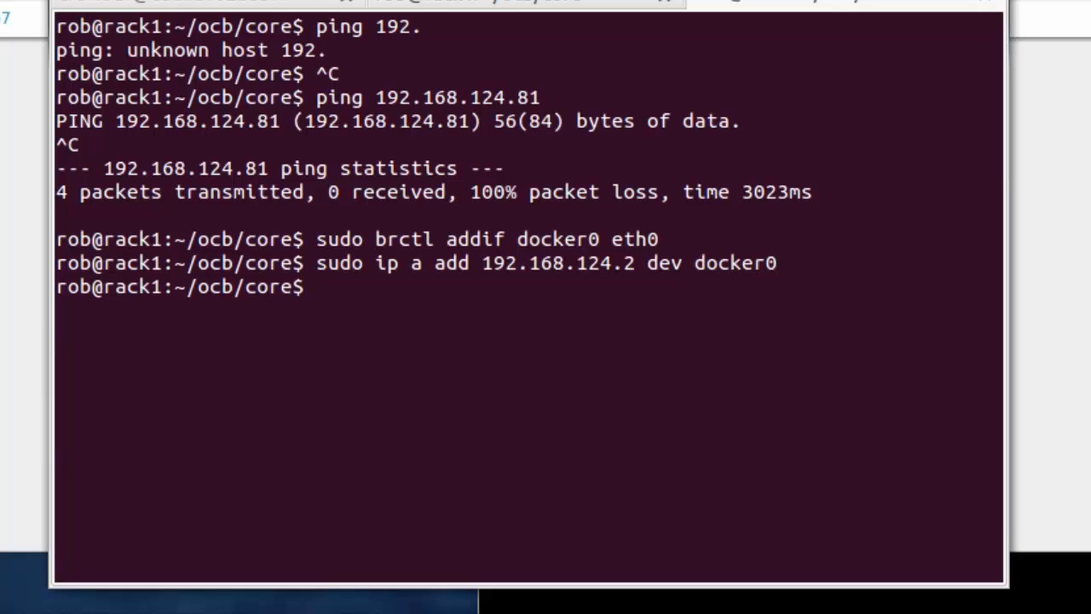
key(Up)
key(Up)
key(Up)
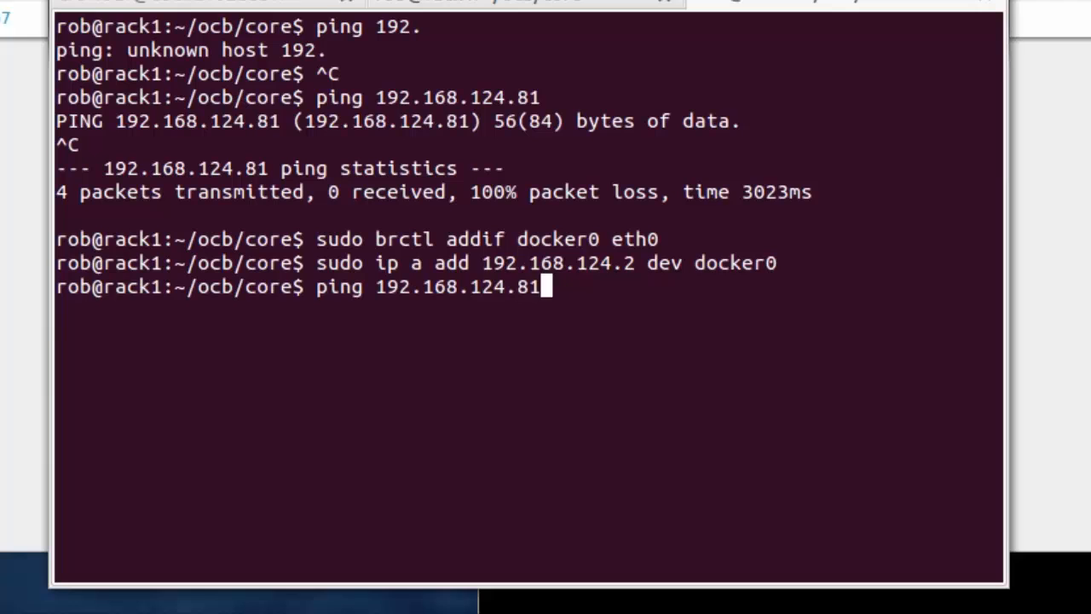
Step: After another failed ping, assign docker0 the address 192.168.124.2/22
key(Return)
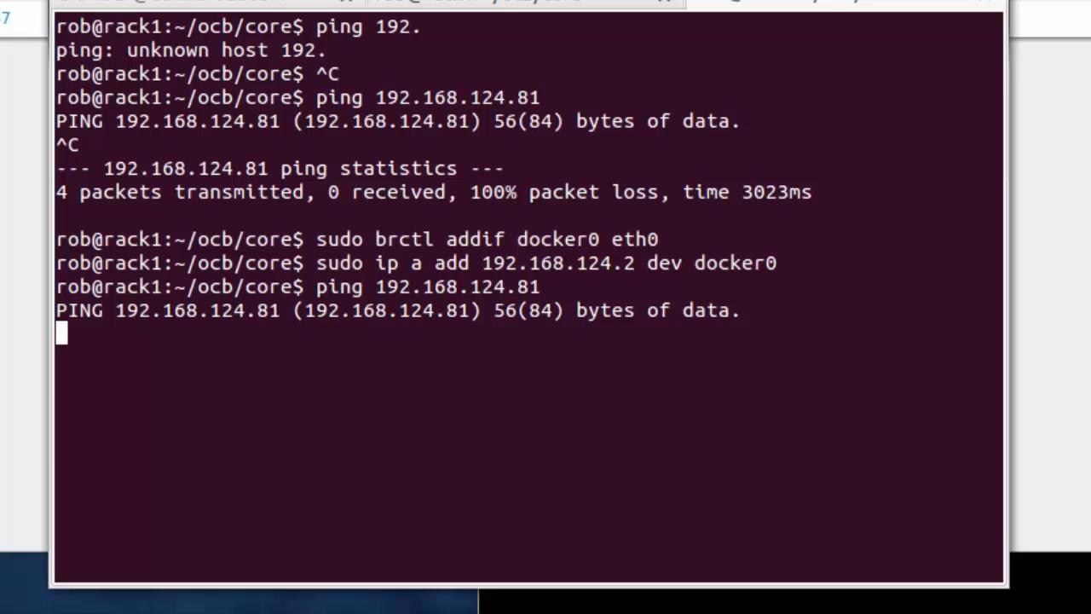
key(ctrl+c)
key(Up)
key(Up)
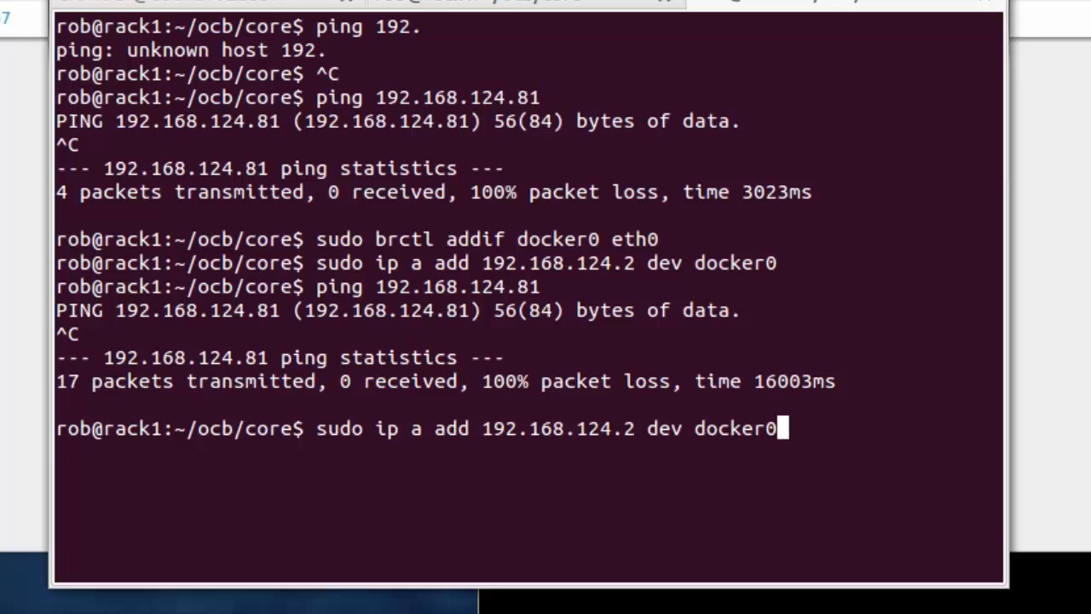
key(Left)
key(Left)
key(Left)
key(Left)
key(Left)
key(Left)
key(Left)
key(Left)
key(Left)
key(Left)
key(Left)
key(Left)
text(//)
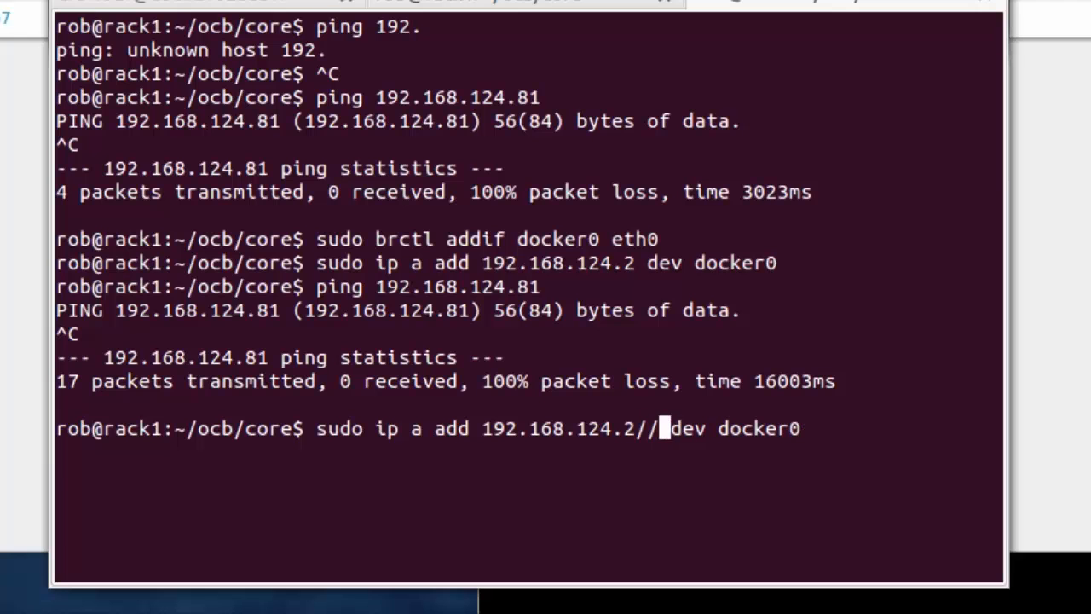
key(Return)
key(Up)
key(Left)
key(Left)
key(Left)
key(Left)
key(Left)
key(Left)
key(Left)
key(Left)
key(Left)
key(Left)
key(Left)
key(Left)
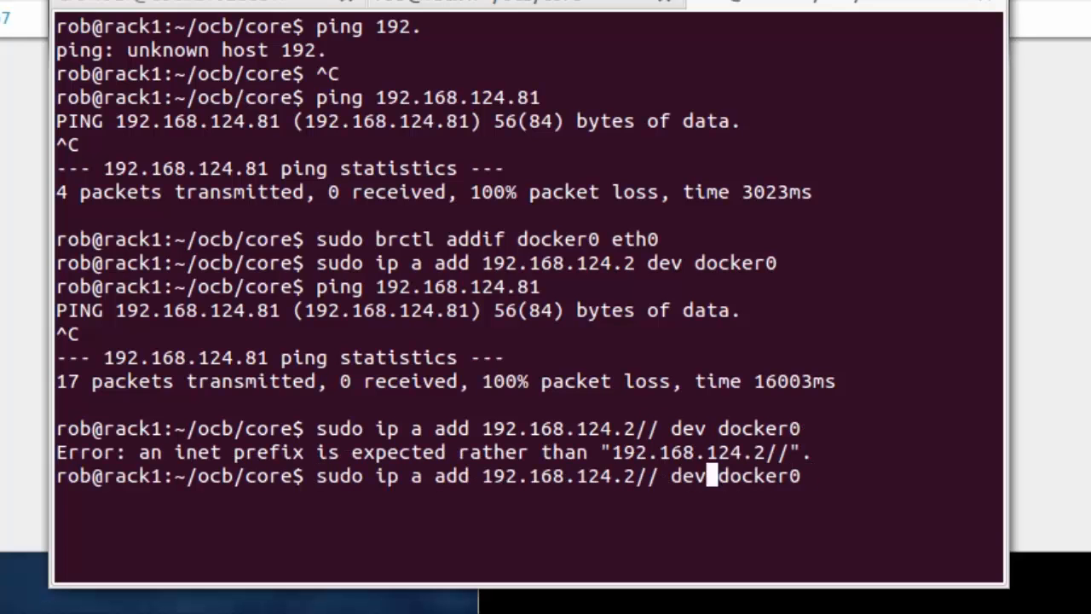
key(BackSpace)
text(22)
key(Return)
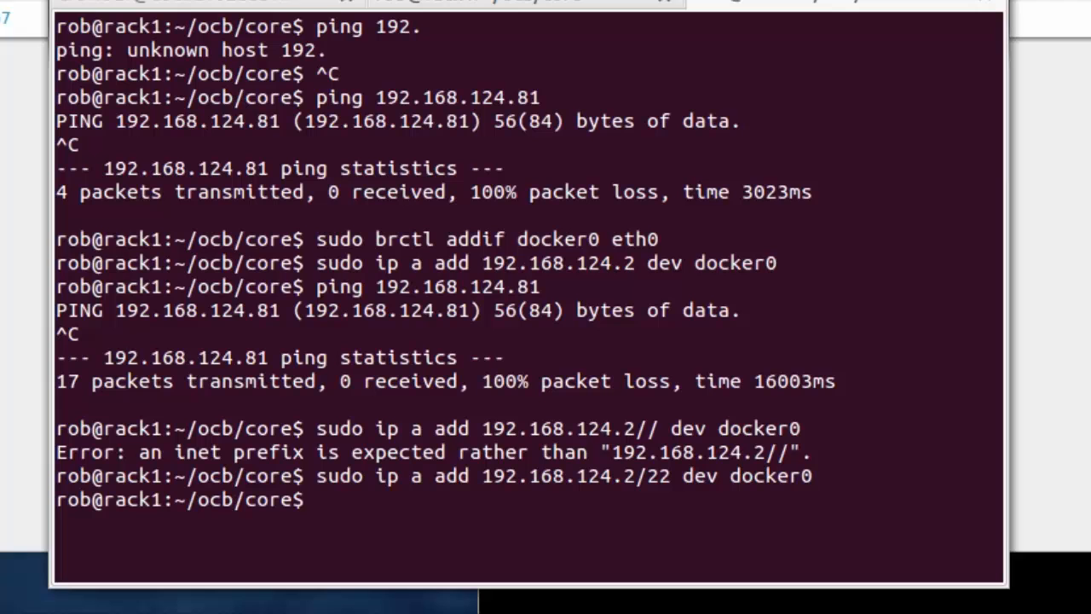
Step: Ping 192.168.124.81 again and confirm replies with 0% packet loss
key(Up)
key(Up)
key(Up)
key(Return)
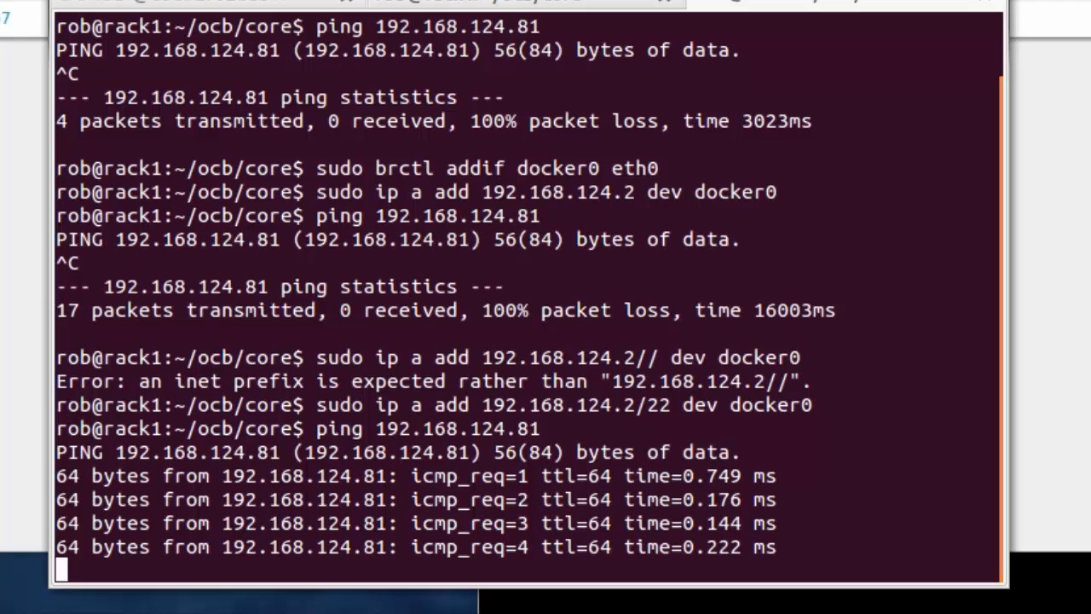
key(ctrl+c)
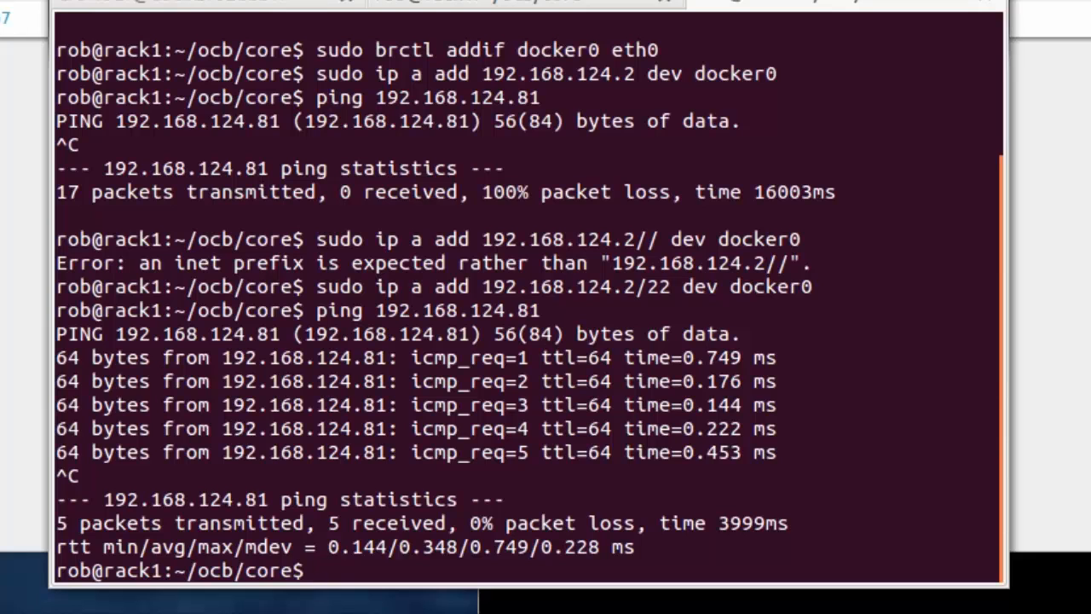
Step: Clear the screen and SSH into 192.168.124.81 as root, accepting its ECDSA host key
text(clear)
key(Return)
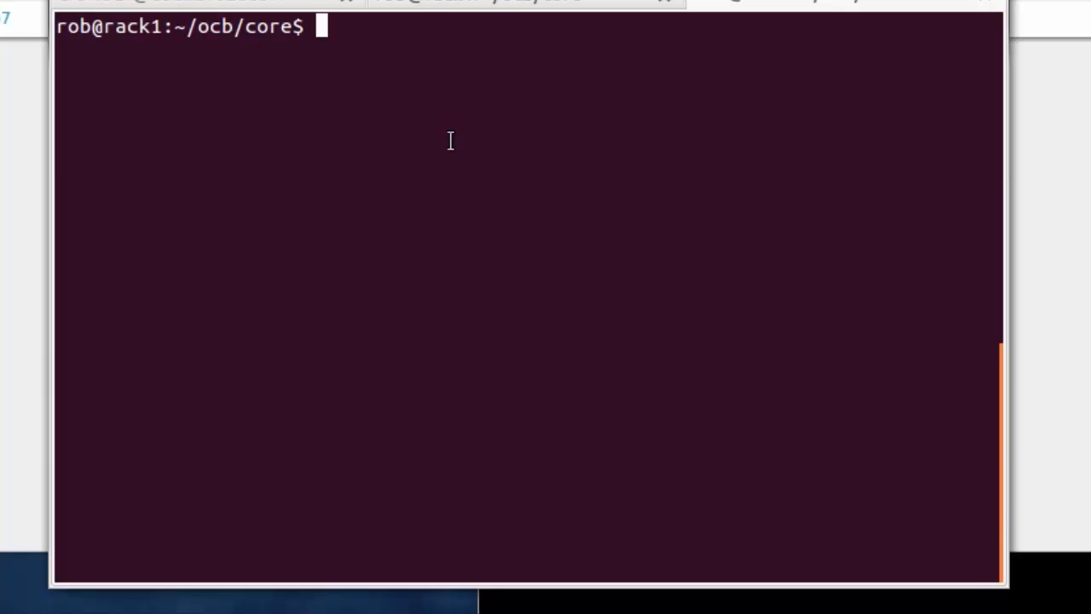
text(ssh root@)
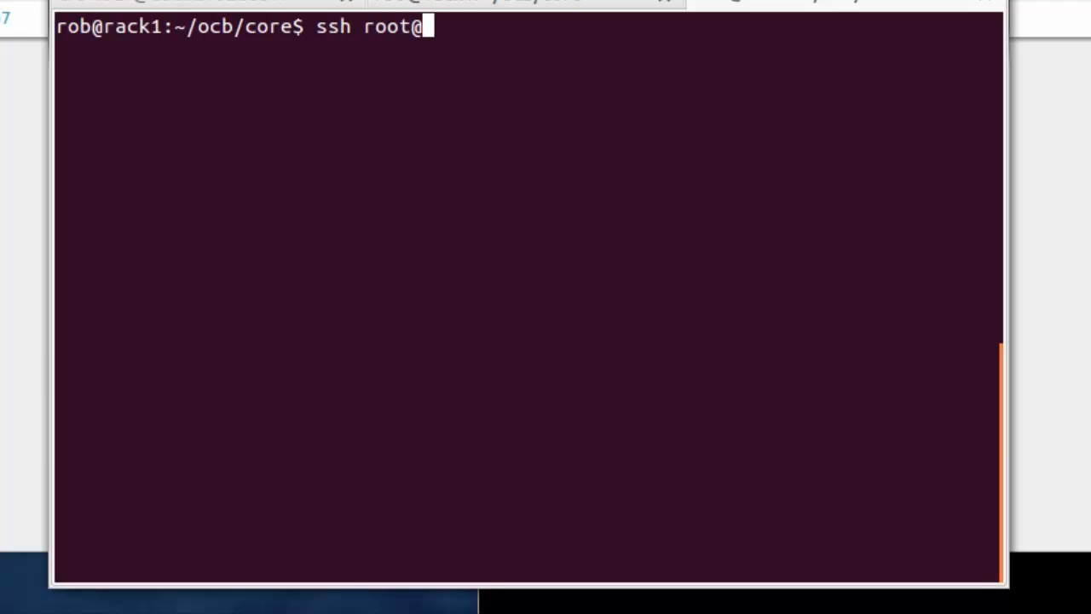
text(192.168.123)
key(BackSpace)
text(4.81)
key(Return)
text(yes)
key(Return)
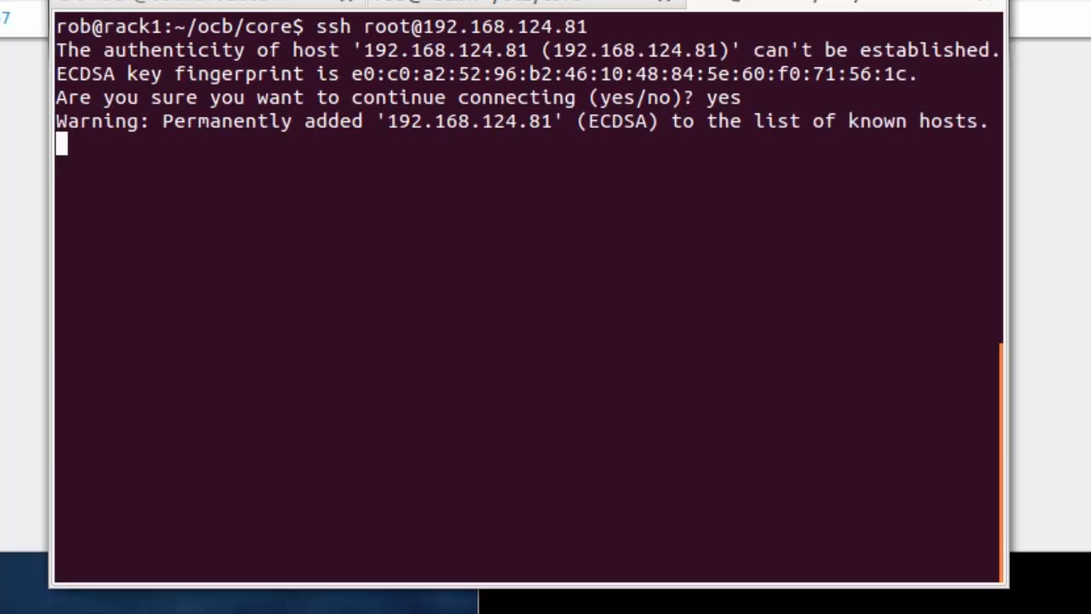
key(Return)
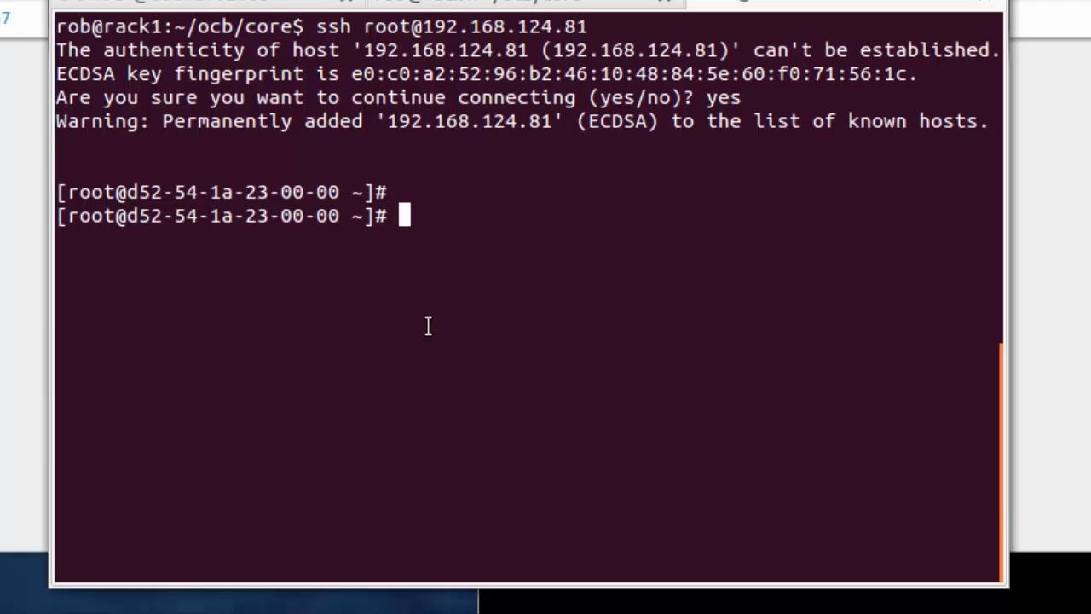
Step: From the Crowbar admin shell, SSH into the node as root at 192.168.124.81
click(247, 6)
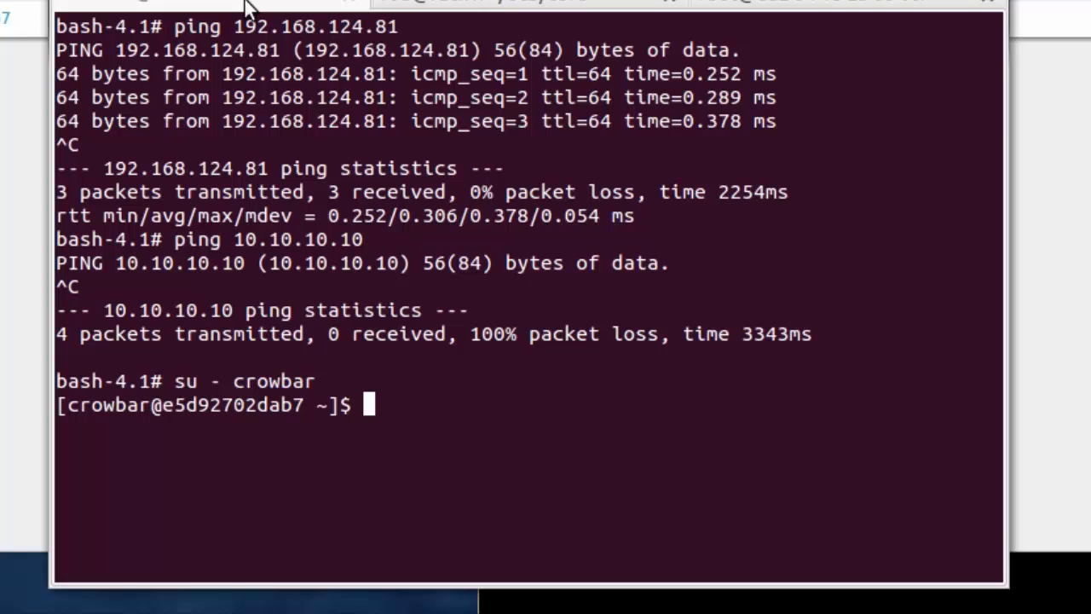
text(ss)
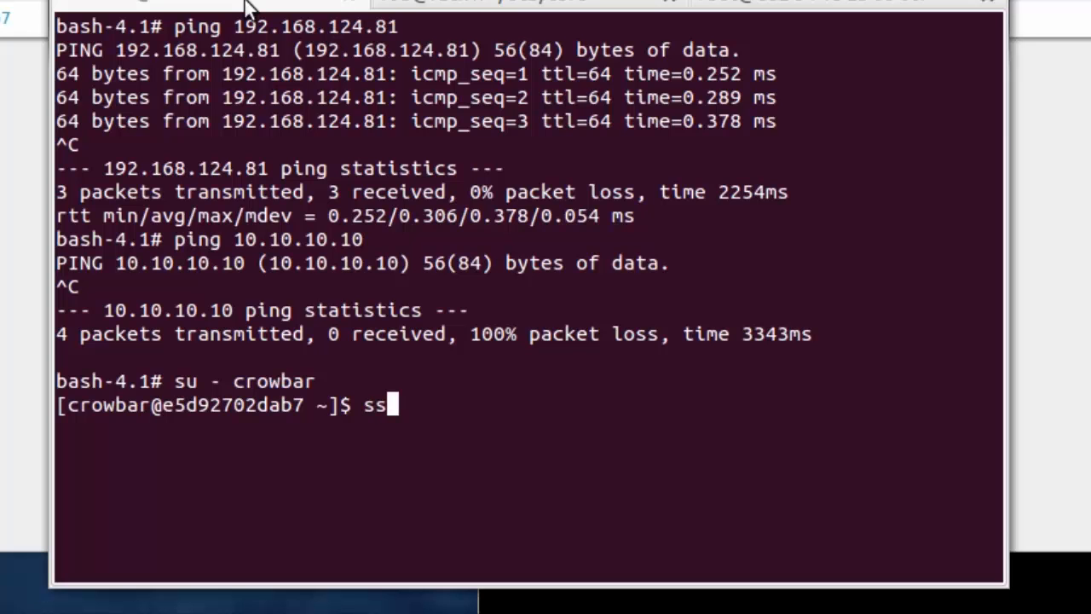
text(h root@192.168.124.81)
key(Return)
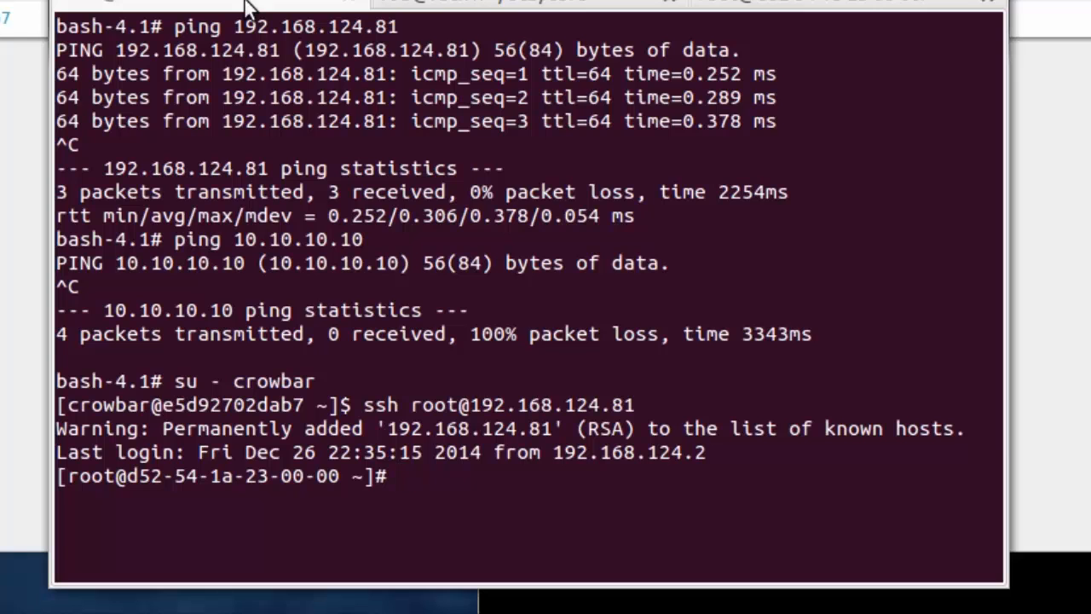
Step: Ping 10.10.10.10 for seven replies, then list the node's interfaces (ens4 at 10.10.10.11/24)
text(ping 10)
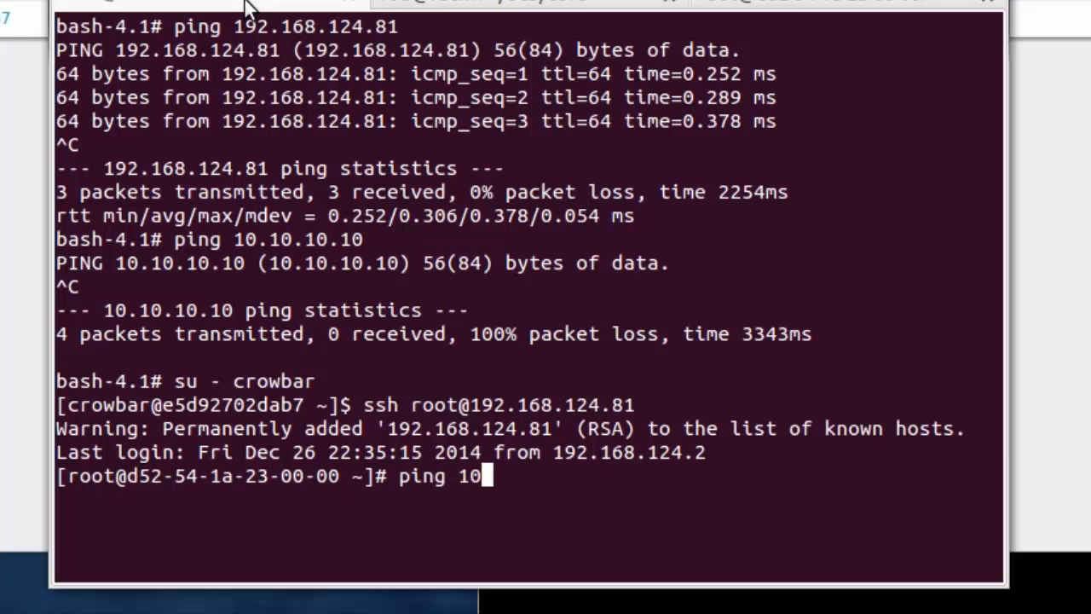
text(.10.10.10)
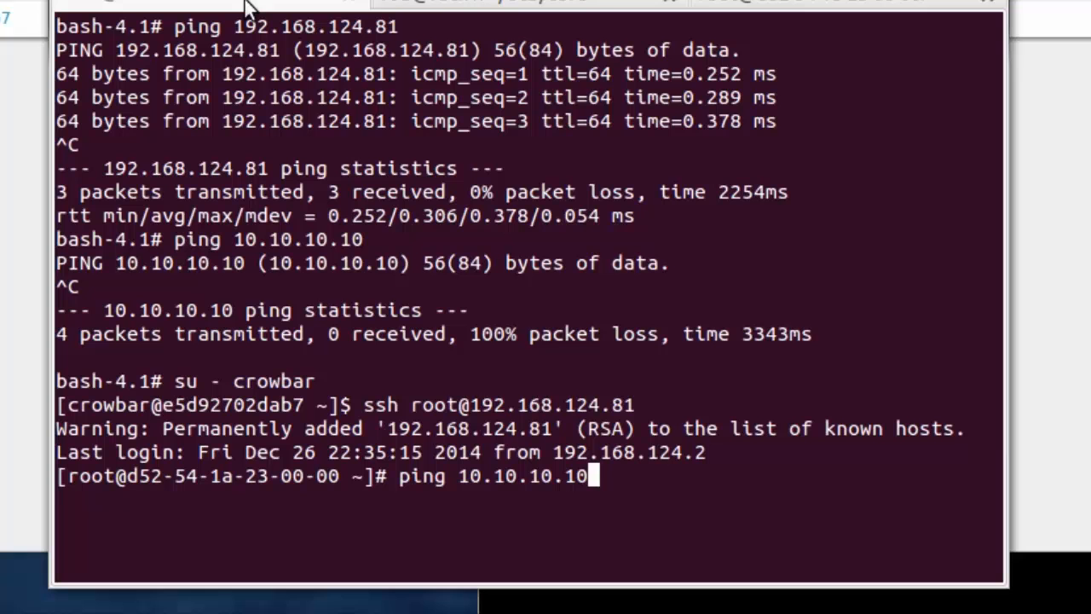
key(Return)
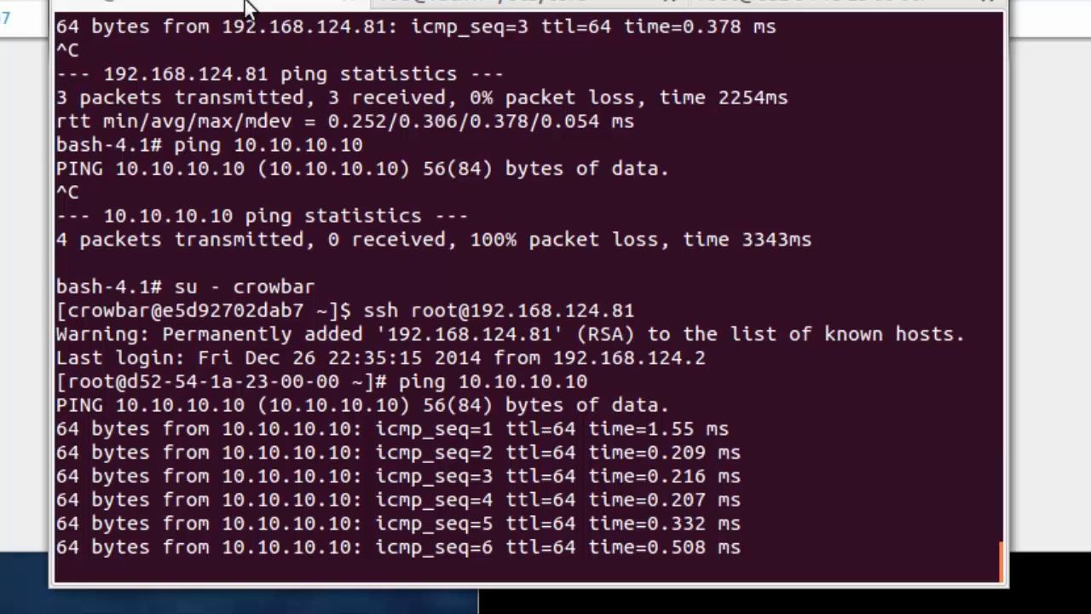
key(ctrl+c)
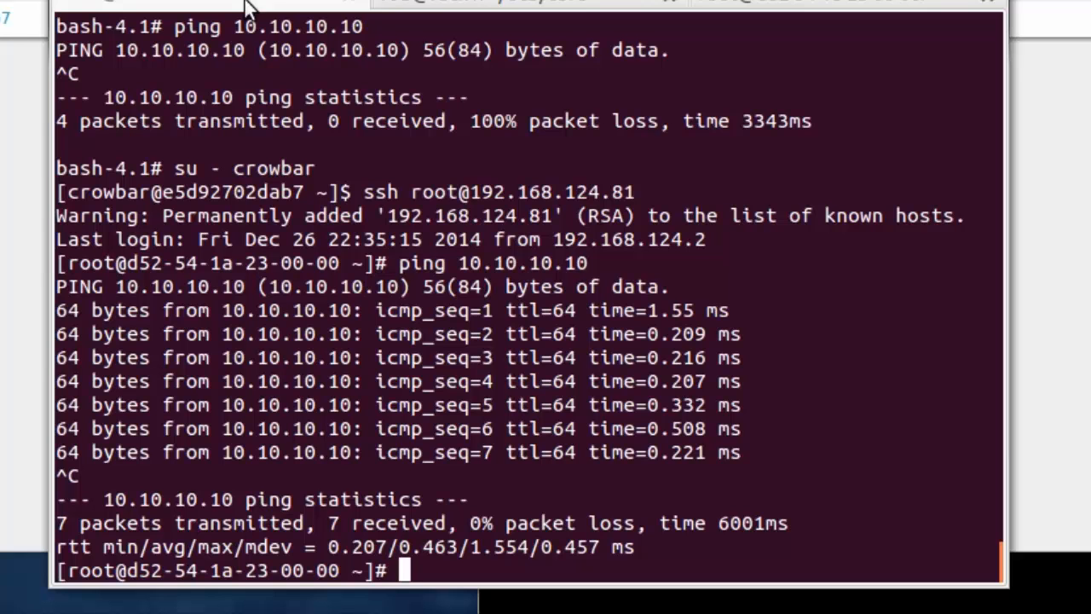
text(ip a)
key(Return)
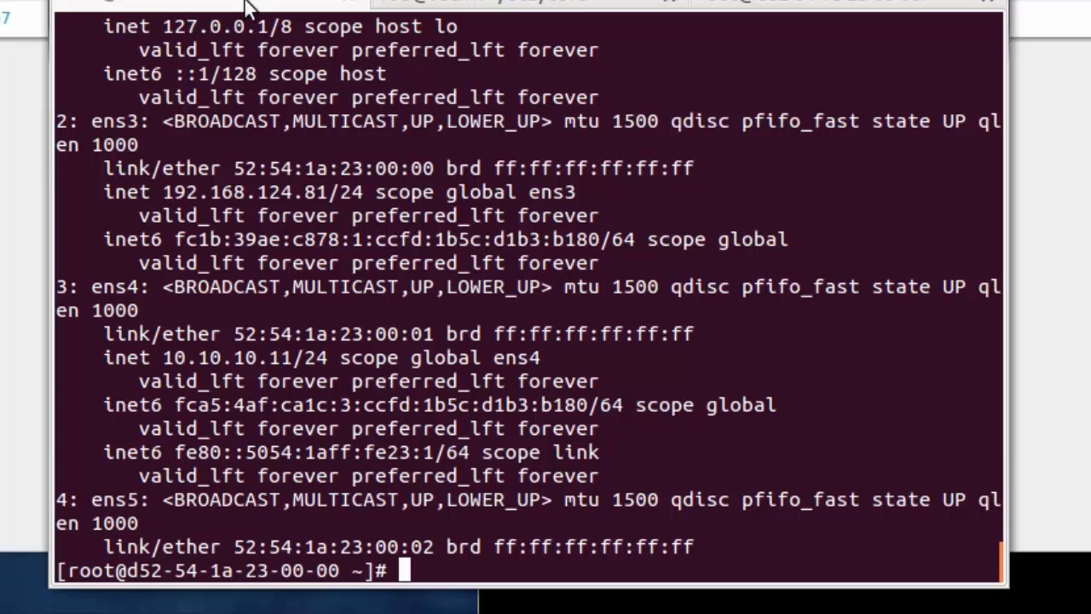